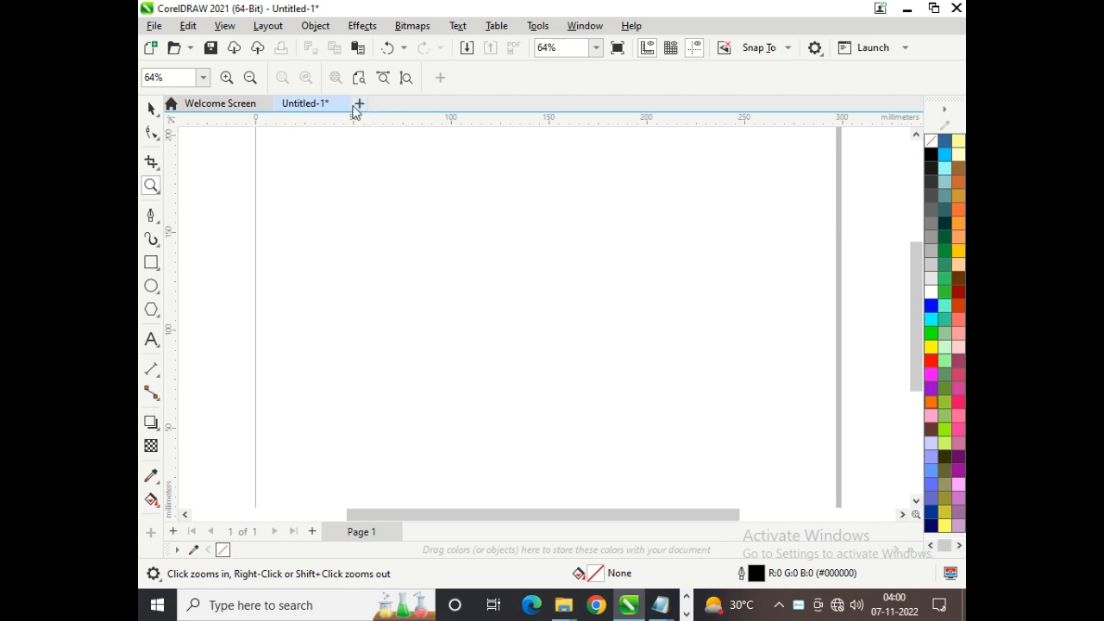
Close the open drawing and create a new A4 document in landscape orientation
{"action": "left_click", "coordinate": [343, 104]}
{"action": "left_click", "coordinate": [554, 341]}
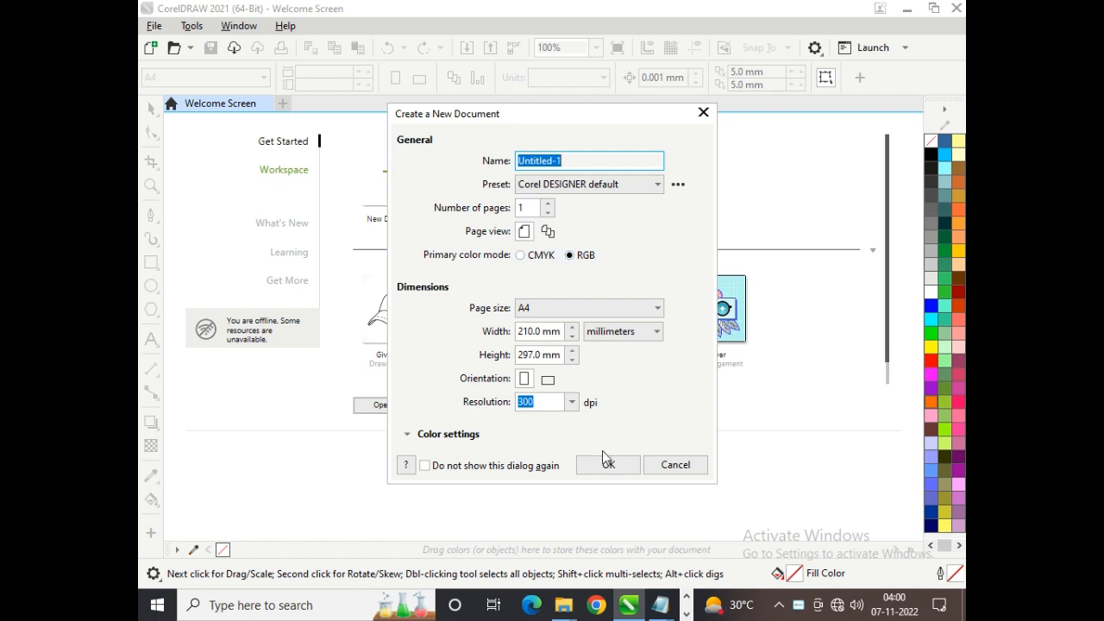
{"action": "left_click", "coordinate": [548, 380]}
{"action": "left_click", "coordinate": [608, 464]}
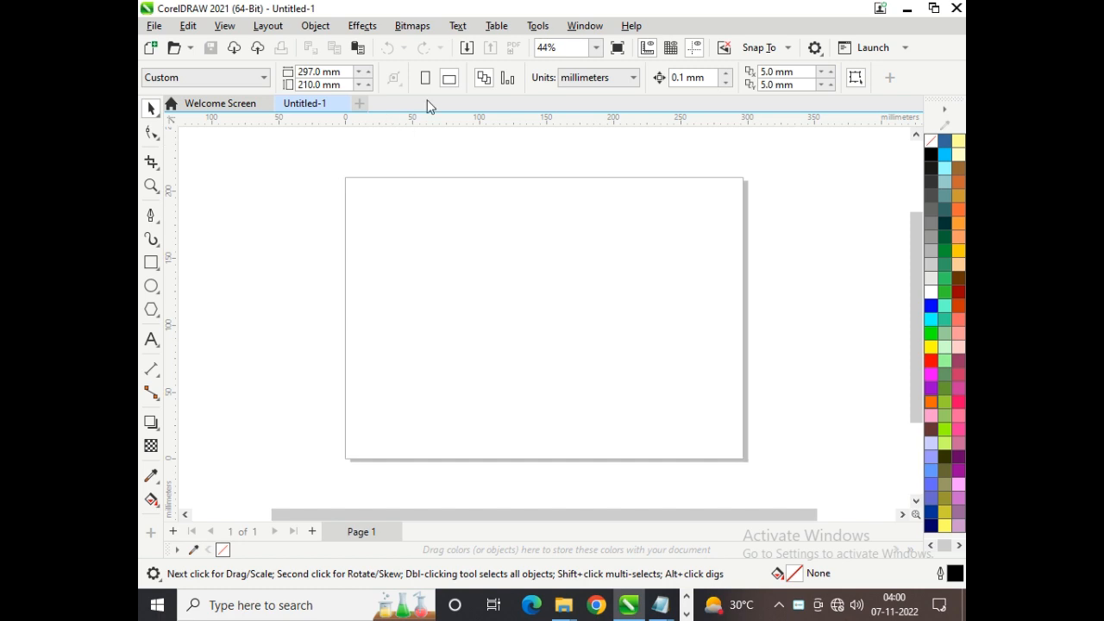
Import the images 3-box-pp and index 2, placing the box picture on the page and the radio artwork to the right of the page
{"action": "key", "text": "ctrl+i"}
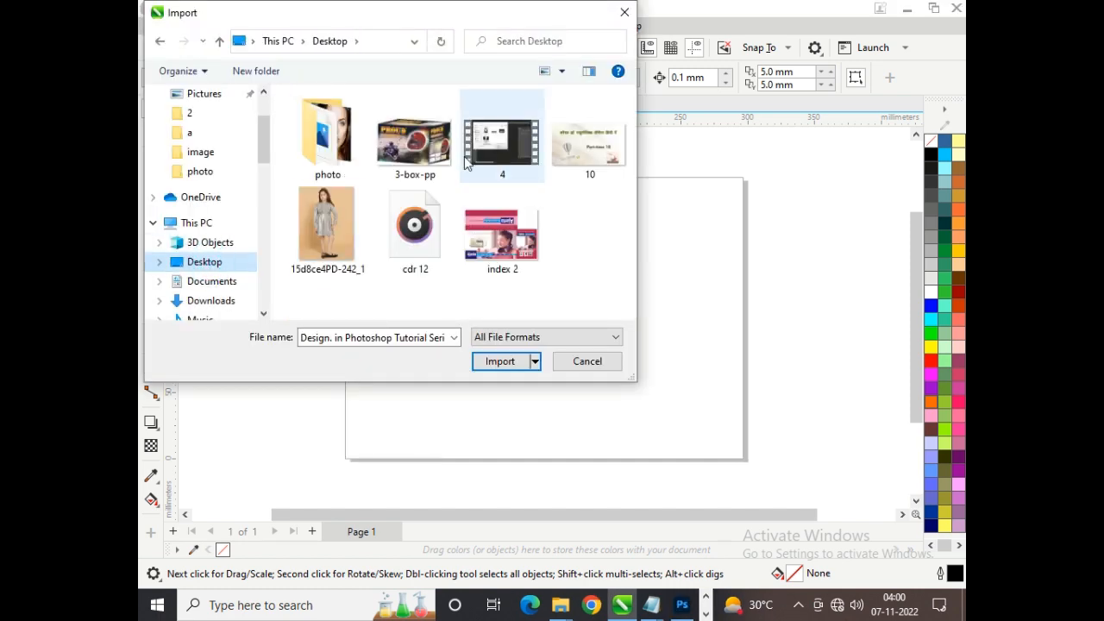
{"action": "left_click", "coordinate": [415, 137]}
{"action": "left_click", "coordinate": [496, 233], "text": "ctrl"}
{"action": "left_click", "coordinate": [500, 360]}
{"action": "key", "text": "Return"}
{"action": "left_click_drag", "start_coordinate": [207, 227], "coordinate": [503, 403]}
{"action": "left_click_drag", "start_coordinate": [341, 286], "coordinate": [862, 271]}
{"action": "left_click_drag", "start_coordinate": [498, 252], "coordinate": [508, 282]}
Draw a rectangle about 114 × 94 mm over the front face of the pictured box
{"action": "left_click", "coordinate": [151, 184]}
{"action": "left_click_drag", "start_coordinate": [362, 159], "coordinate": [687, 392]}
{"action": "left_click", "coordinate": [151, 266]}
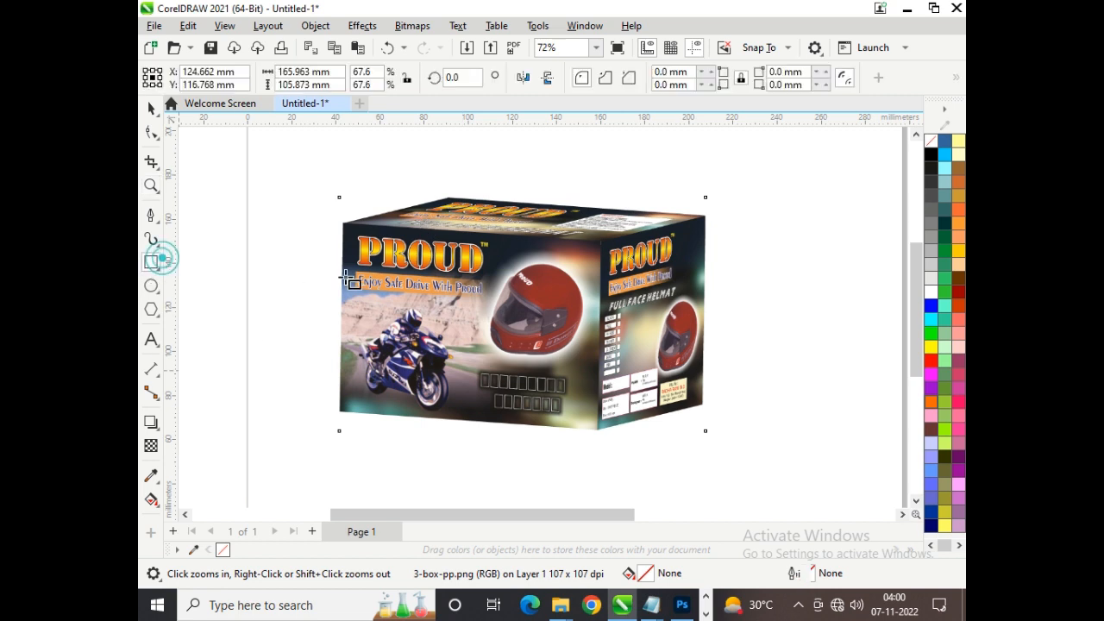
{"action": "left_click_drag", "start_coordinate": [344, 225], "coordinate": [595, 430]}
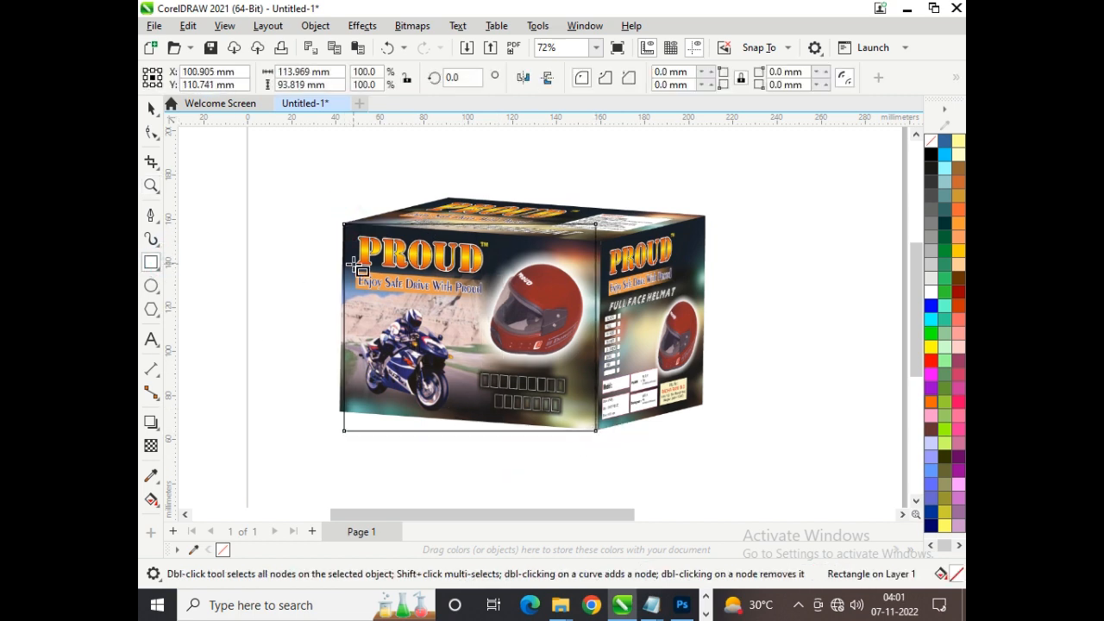
Convert the rectangle to curves and move its corner nodes onto the corners of the box's front face
{"action": "key", "text": "ctrl+q"}
{"action": "left_click", "coordinate": [152, 134]}
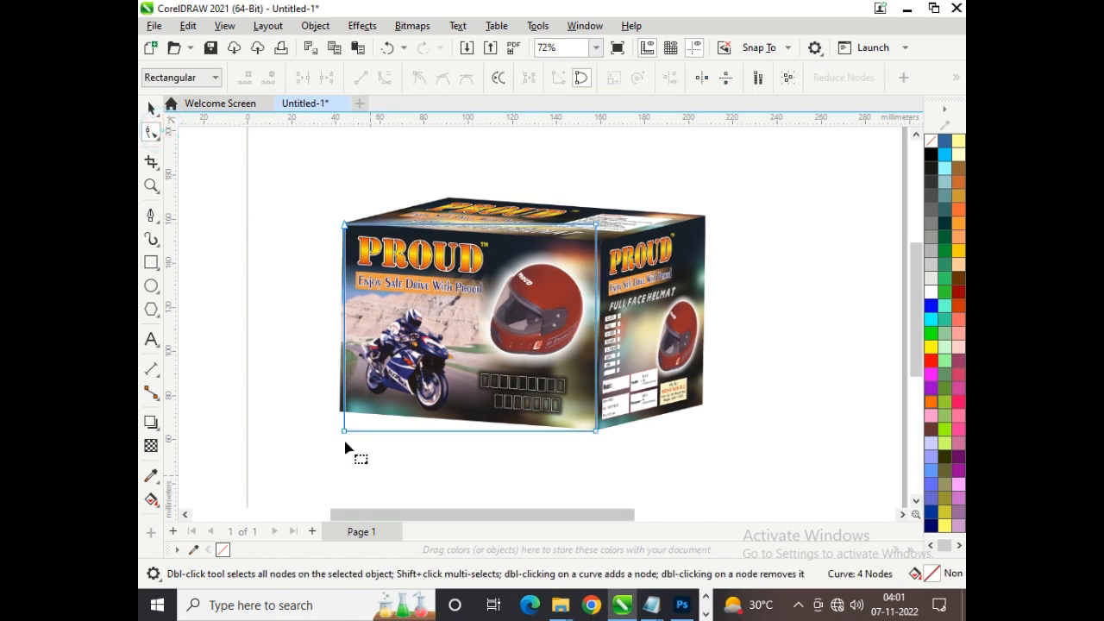
{"action": "left_click_drag", "start_coordinate": [344, 431], "coordinate": [340, 413]}
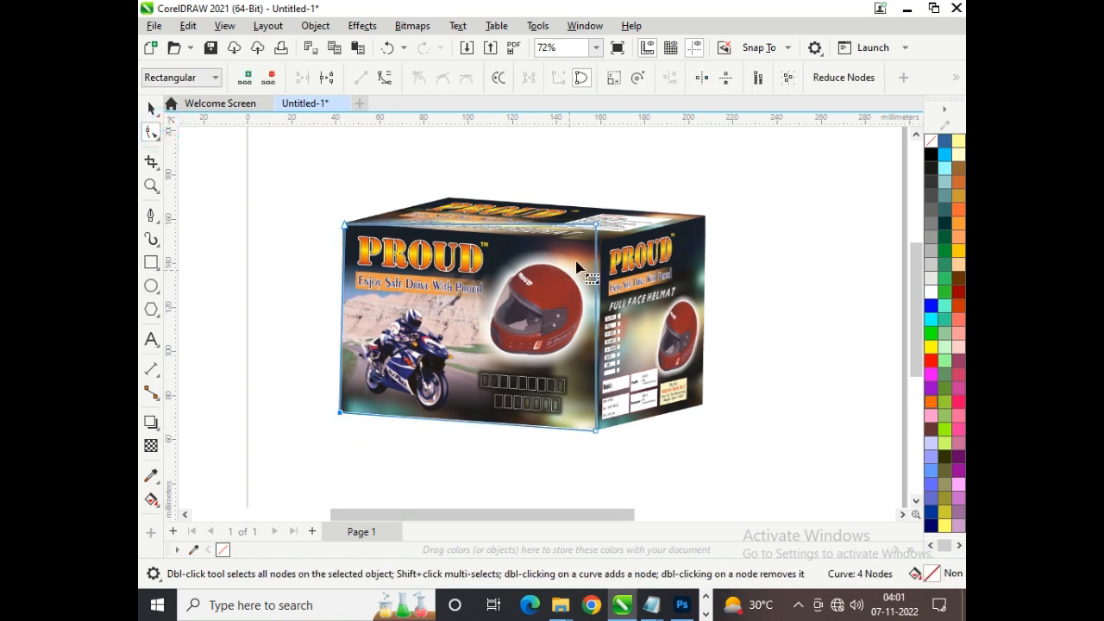
{"action": "left_click_drag", "start_coordinate": [595, 226], "coordinate": [602, 243]}
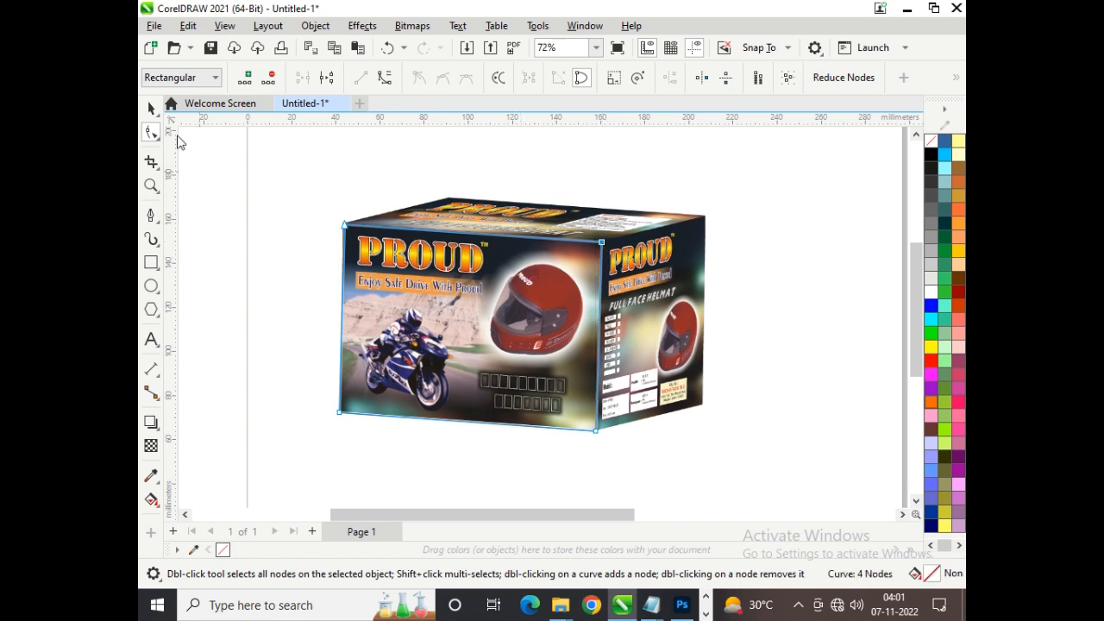
{"action": "left_click", "coordinate": [149, 108]}
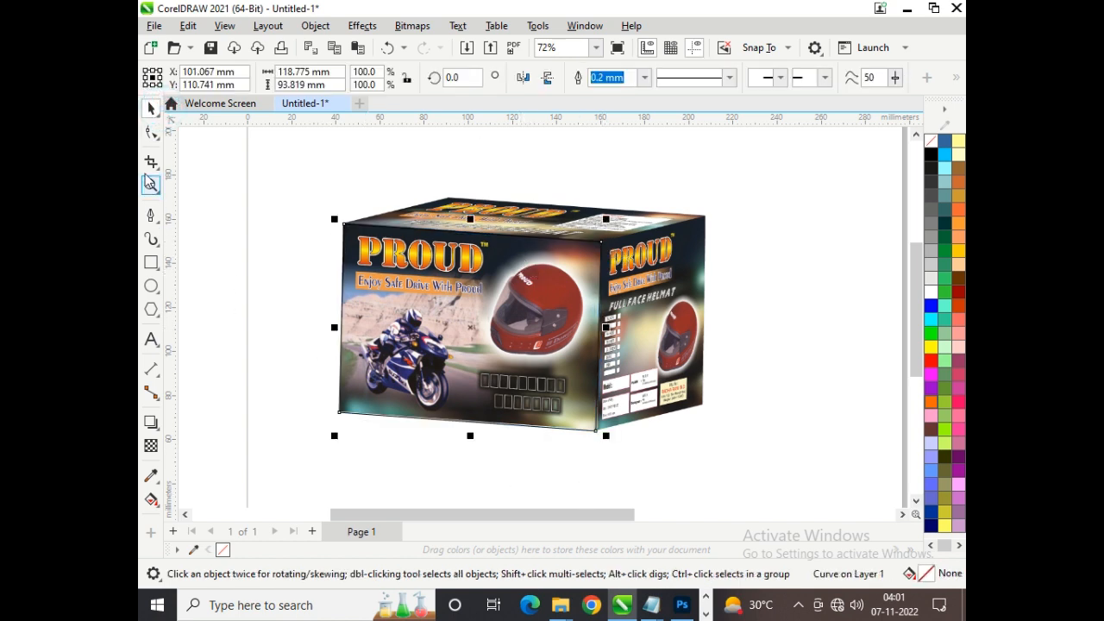
{"action": "key", "text": "F10"}
{"action": "left_click_drag", "start_coordinate": [597, 432], "coordinate": [575, 401]}
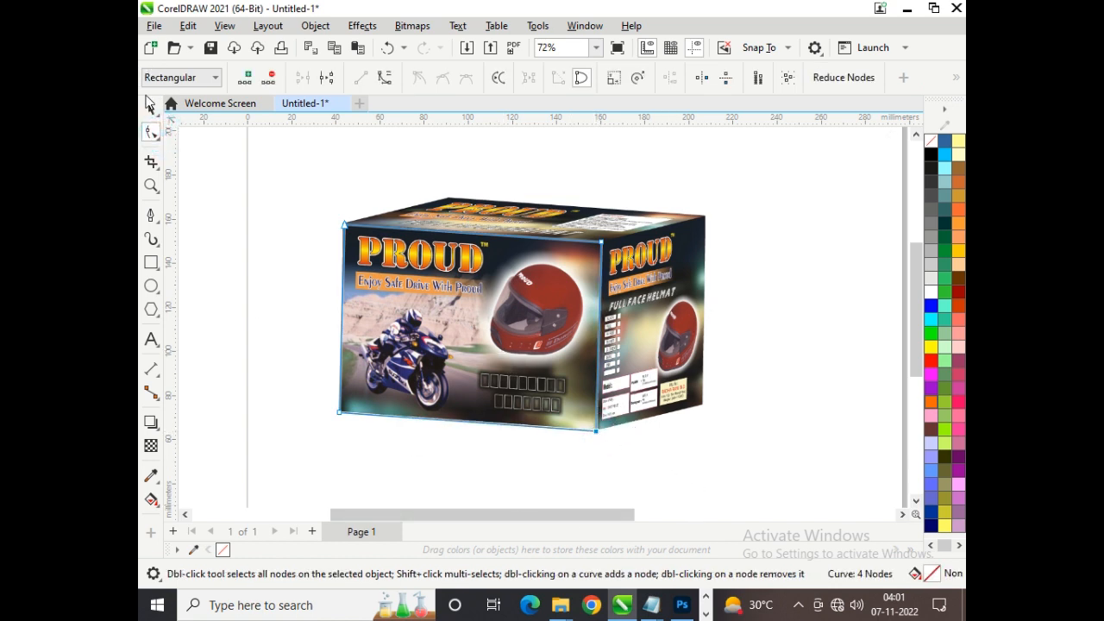
{"action": "left_click", "coordinate": [149, 103]}
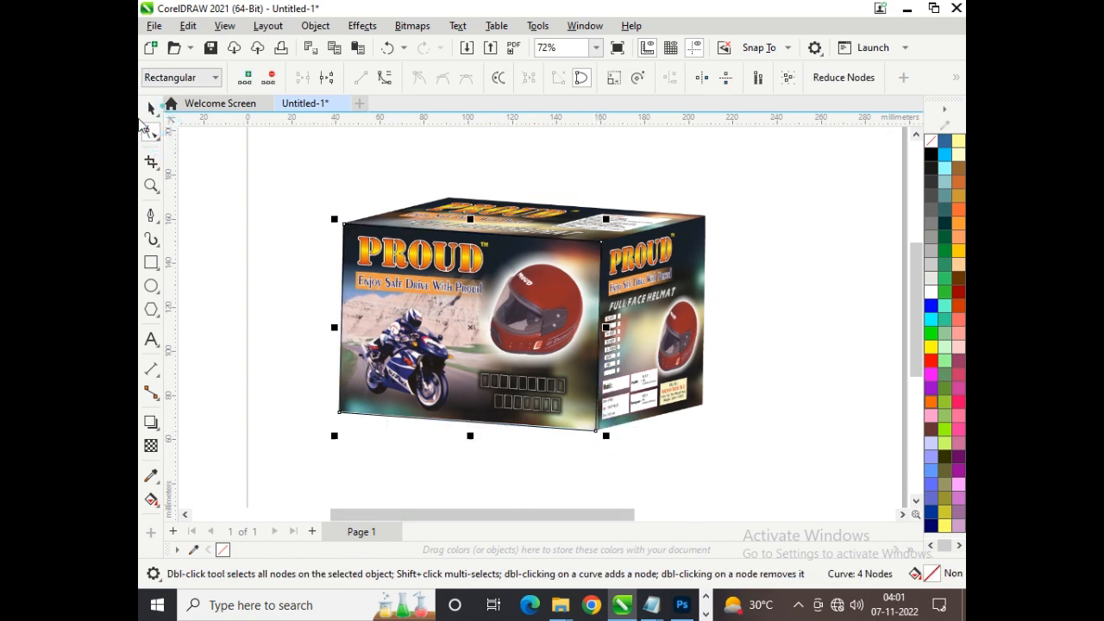
Trace the top face of the box with the Pen tool as a closed four-corner outline
{"action": "left_click", "coordinate": [152, 213]}
{"action": "left_click", "coordinate": [447, 203]}
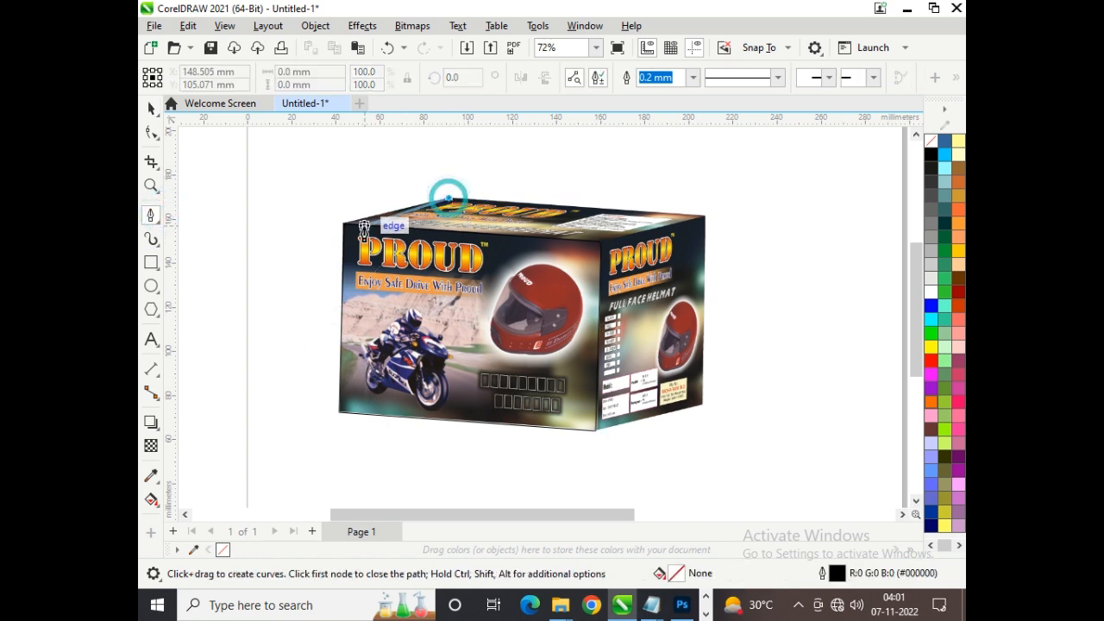
{"action": "left_click", "coordinate": [343, 226]}
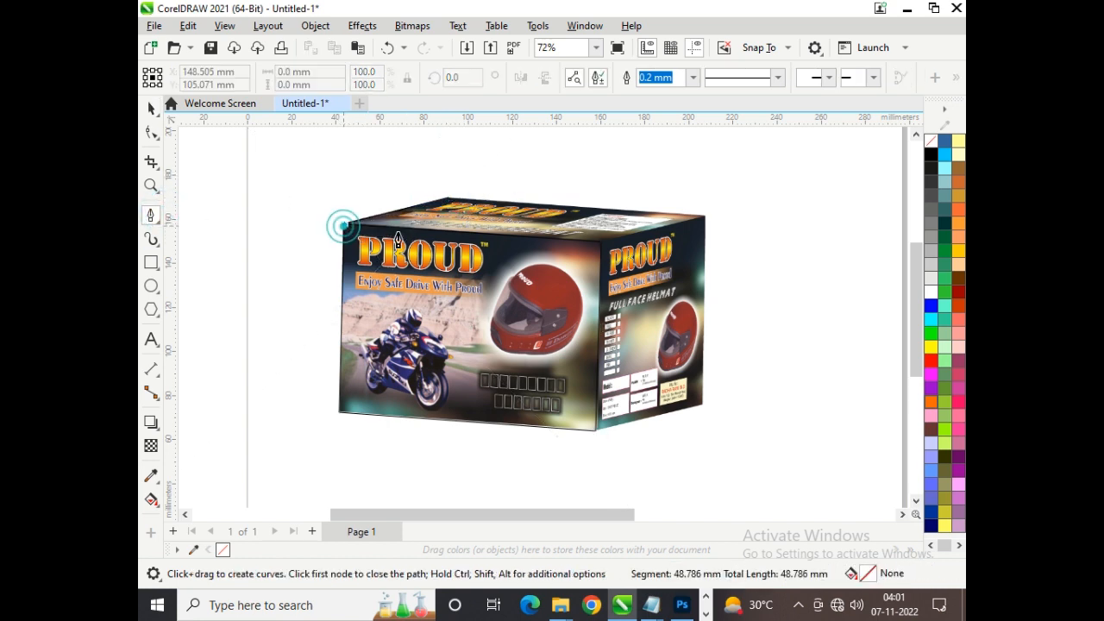
{"action": "double_click", "coordinate": [603, 238]}
{"action": "left_click", "coordinate": [704, 217]}
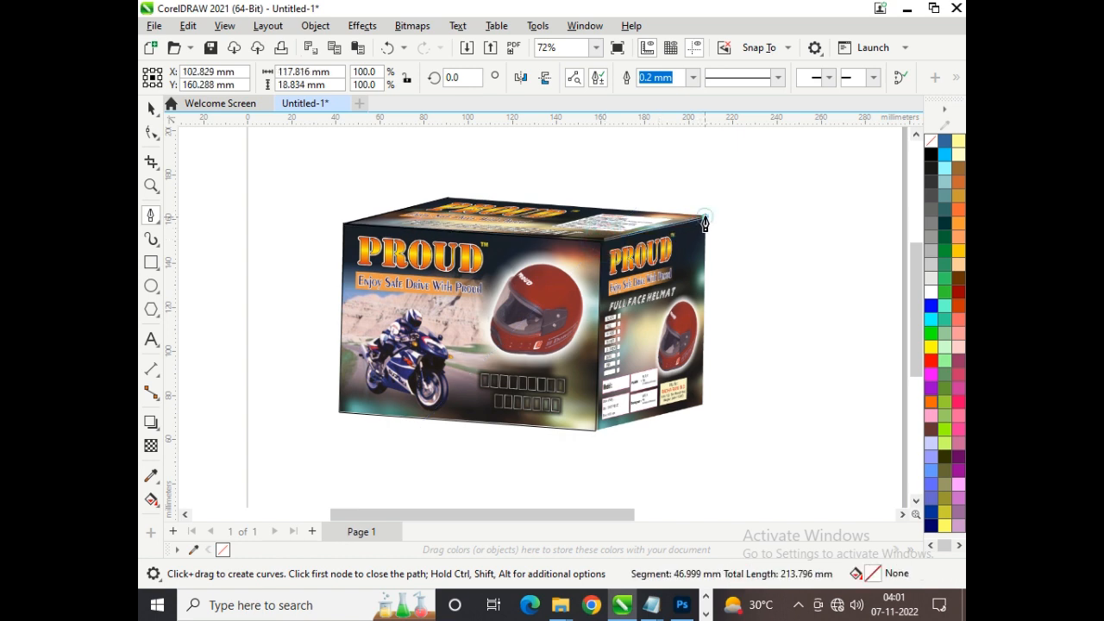
{"action": "left_click", "coordinate": [446, 203]}
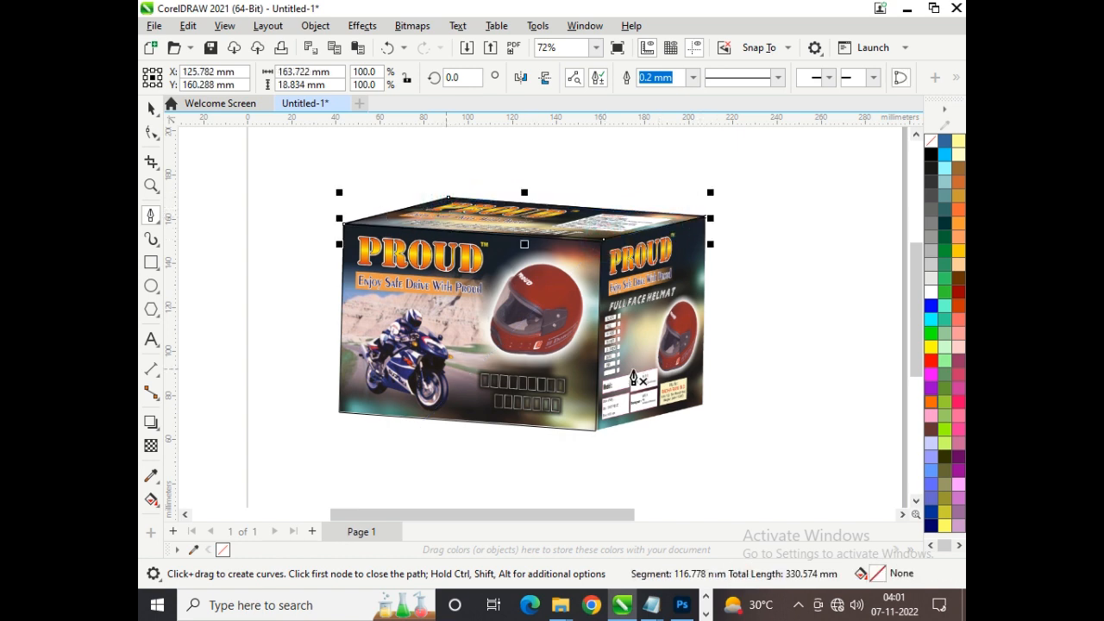
Trace the right side face of the box with the Pen tool as a closed four-corner outline
{"action": "left_click", "coordinate": [705, 403]}
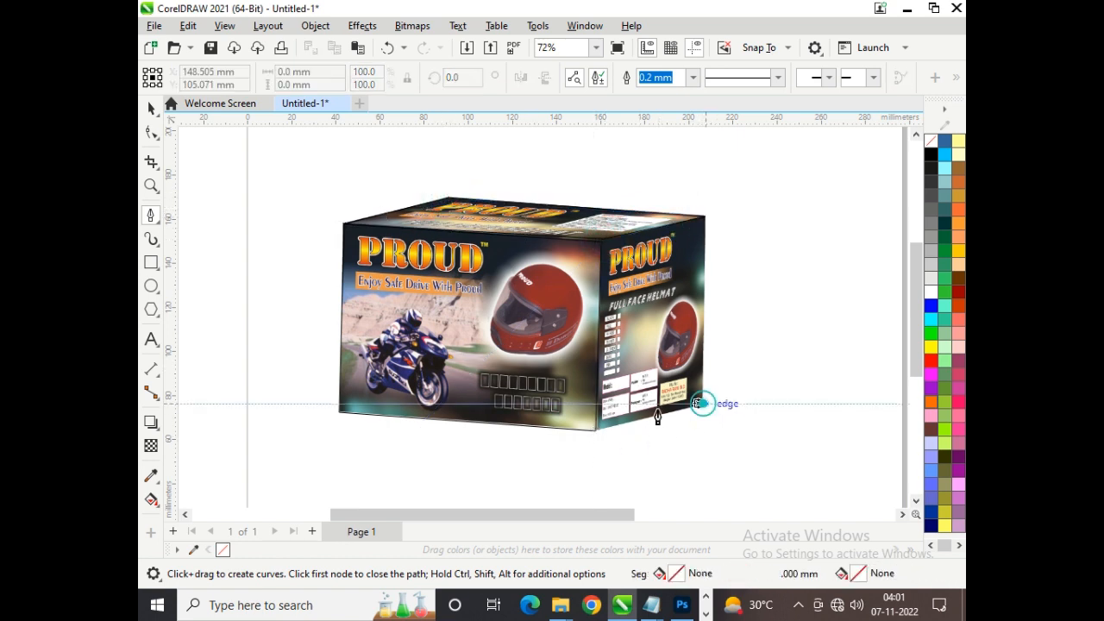
{"action": "left_click", "coordinate": [595, 430]}
{"action": "left_click_drag", "start_coordinate": [599, 237], "coordinate": [686, 260]}
{"action": "left_click", "coordinate": [705, 217]}
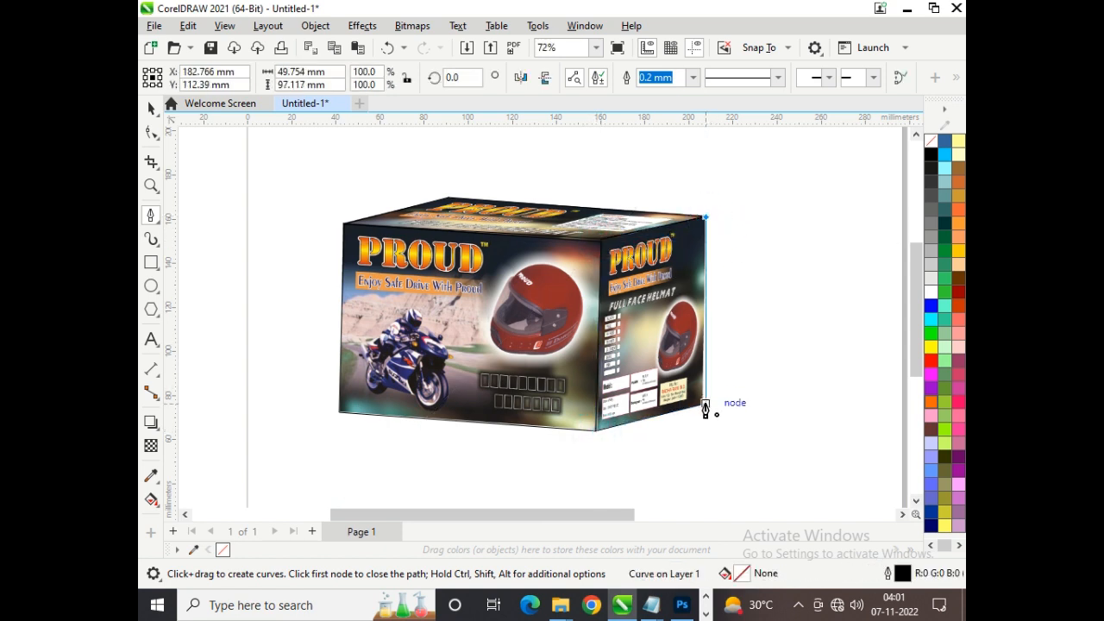
{"action": "left_click", "coordinate": [705, 407]}
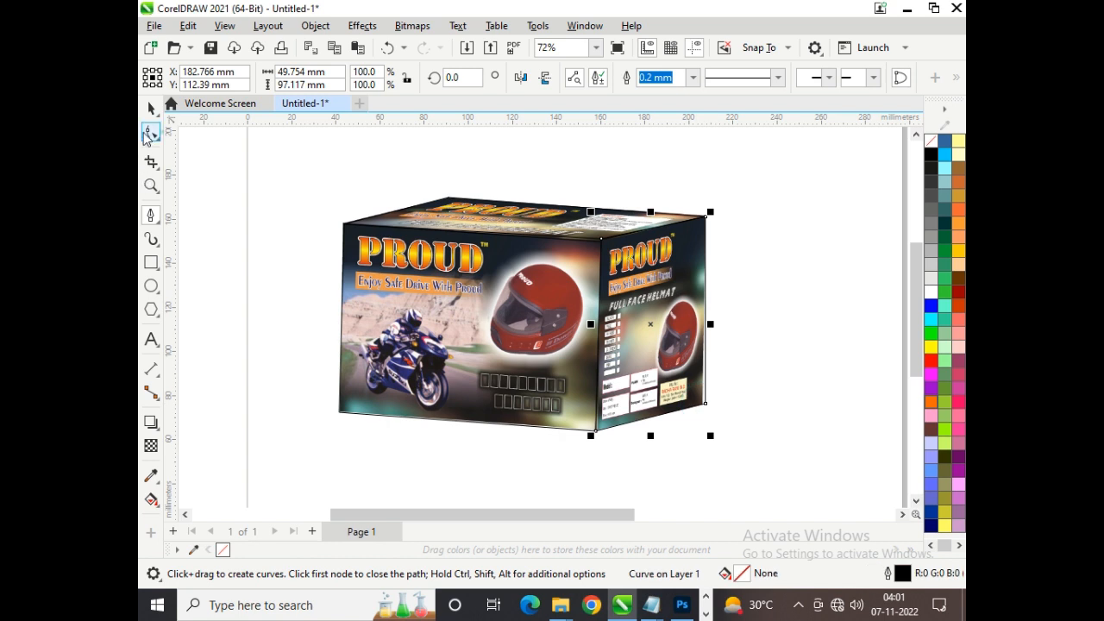
Nudge the side face outline's lower right corner node slightly left onto the pictured box corner
{"action": "left_click", "coordinate": [151, 132]}
{"action": "left_click_drag", "start_coordinate": [729, 382], "coordinate": [692, 423]}
{"action": "key", "text": "Left"}
{"action": "key", "text": "Left"}
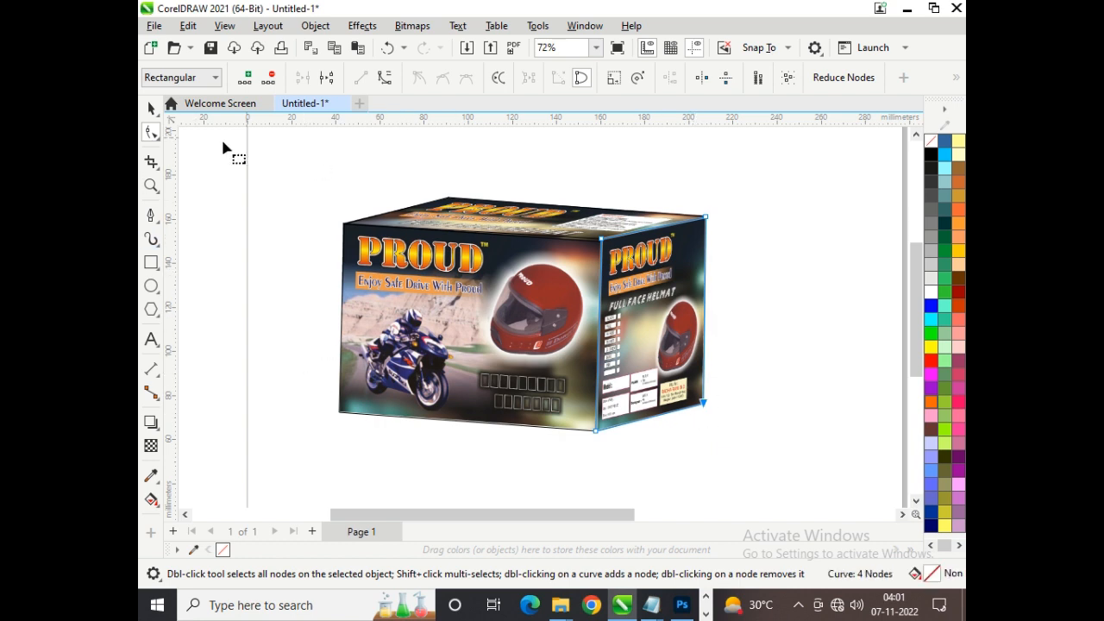
Select the three traced face outlines together and move them off the box picture
{"action": "left_click", "coordinate": [151, 108]}
{"action": "scroll", "coordinate": [454, 358], "scroll_direction": "down", "scroll_amount": 3}
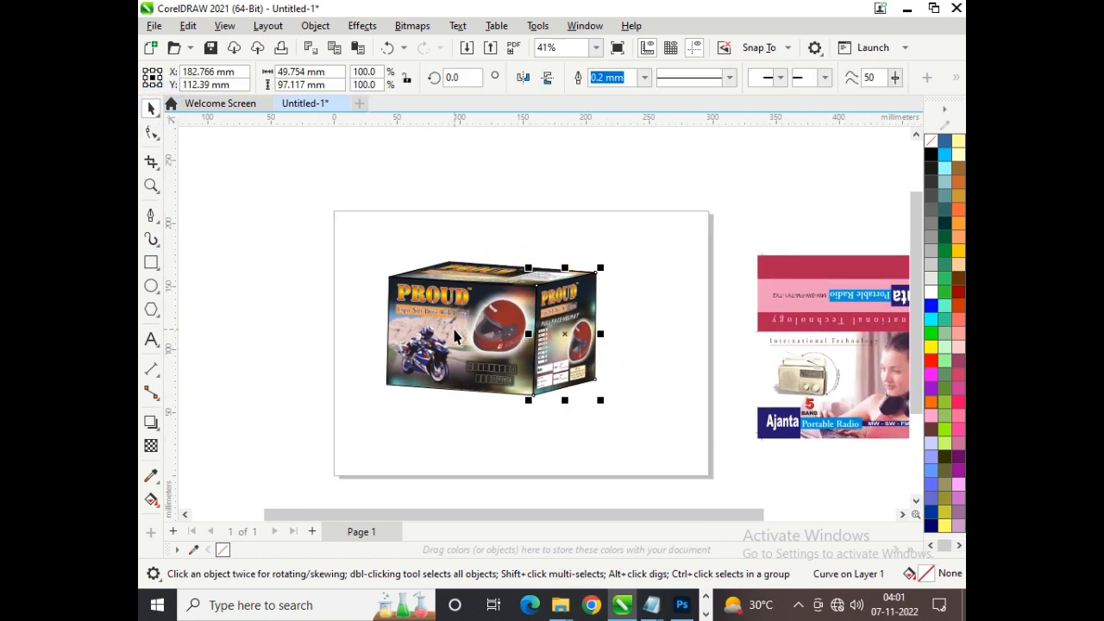
{"action": "left_click", "coordinate": [454, 330], "text": "shift"}
{"action": "left_click", "coordinate": [459, 266], "text": "shift"}
{"action": "left_click_drag", "start_coordinate": [478, 329], "coordinate": [618, 441]}
Move the box picture off the page to its left and bring the three outlines back to the middle of the page
{"action": "left_click_drag", "start_coordinate": [559, 317], "coordinate": [241, 303]}
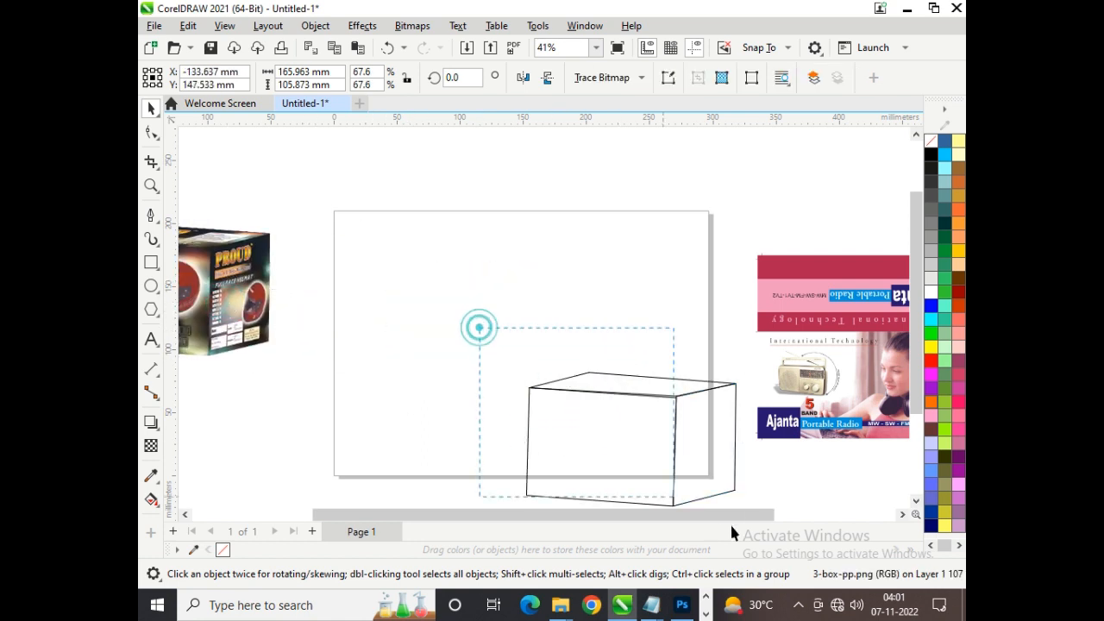
{"action": "scroll", "coordinate": [762, 491], "scroll_direction": "down", "scroll_amount": 1}
{"action": "left_click", "coordinate": [684, 416]}
{"action": "left_click_drag", "start_coordinate": [684, 417], "coordinate": [553, 297]}
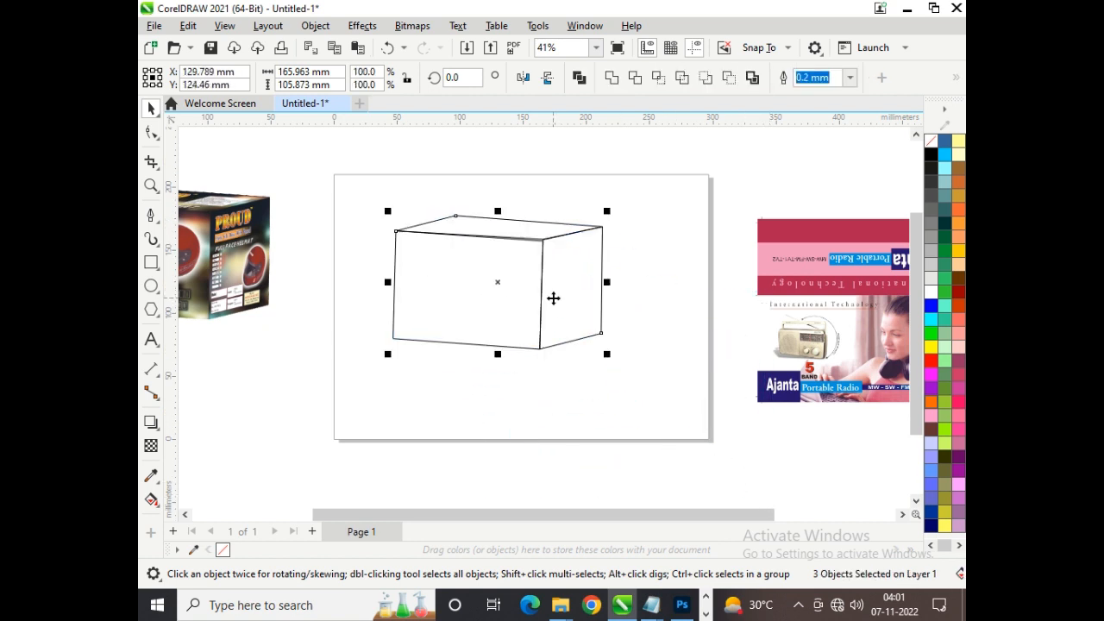
Move the front face outline's upper right corner node up to meet the side face's corner
{"action": "left_click", "coordinate": [151, 185]}
{"action": "left_click_drag", "start_coordinate": [382, 178], "coordinate": [616, 291]}
{"action": "left_click", "coordinate": [151, 132]}
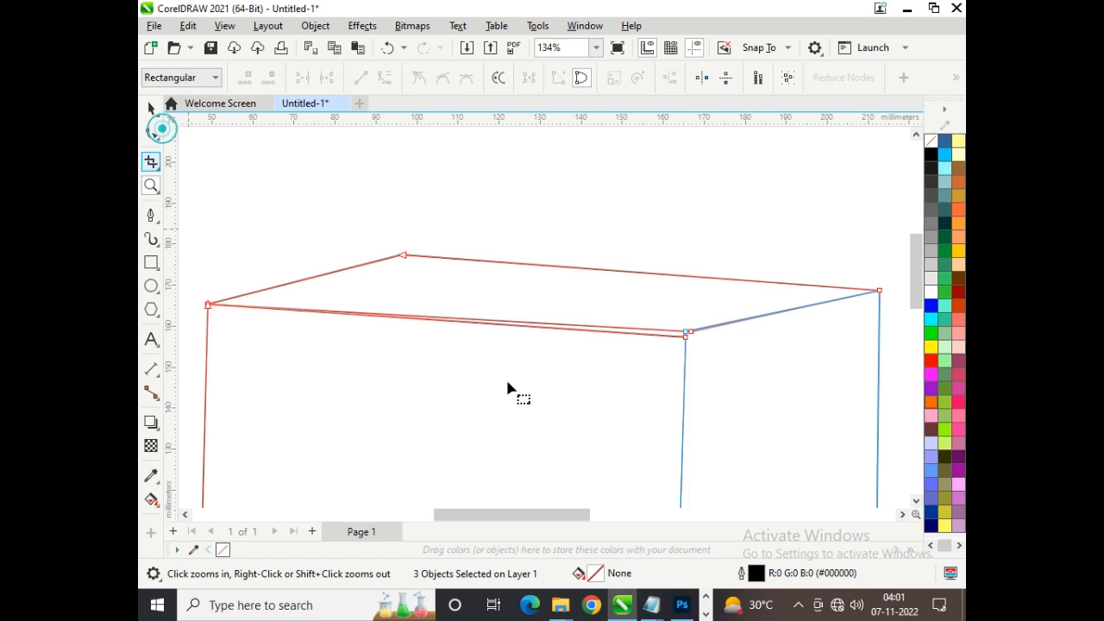
{"action": "left_click", "coordinate": [657, 210]}
{"action": "left_click", "coordinate": [685, 345]}
{"action": "left_click_drag", "start_coordinate": [685, 343], "coordinate": [685, 332]}
Move the top face outline's near corner node onto the shared corner of the front and side faces
{"action": "left_click", "coordinate": [709, 350]}
{"action": "left_click", "coordinate": [691, 331]}
{"action": "left_click", "coordinate": [150, 185]}
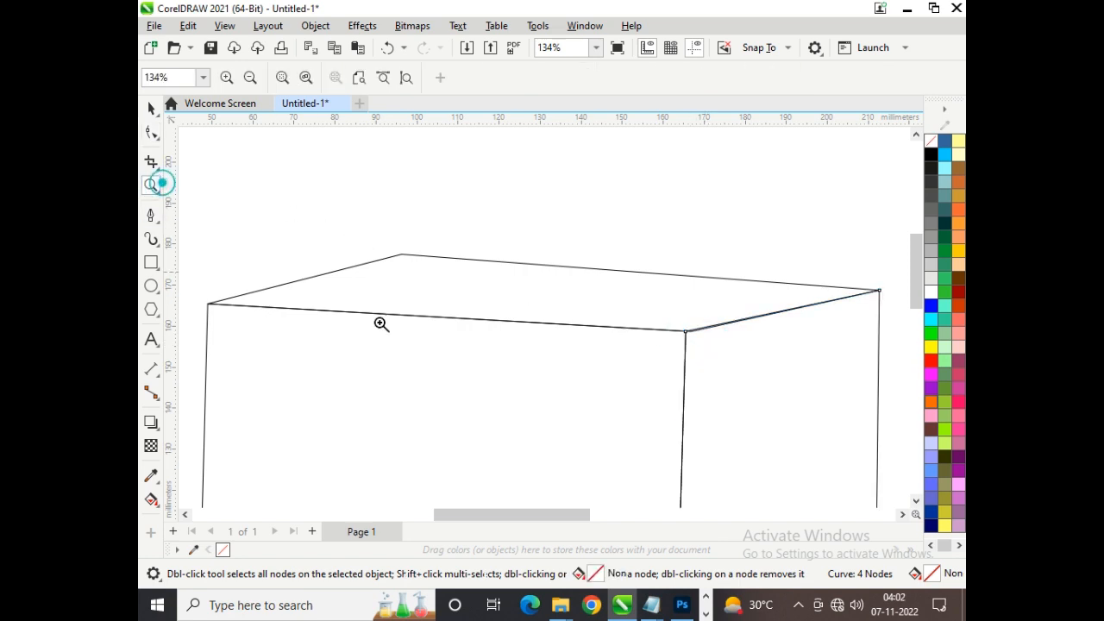
{"action": "left_click_drag", "start_coordinate": [642, 309], "coordinate": [750, 364]}
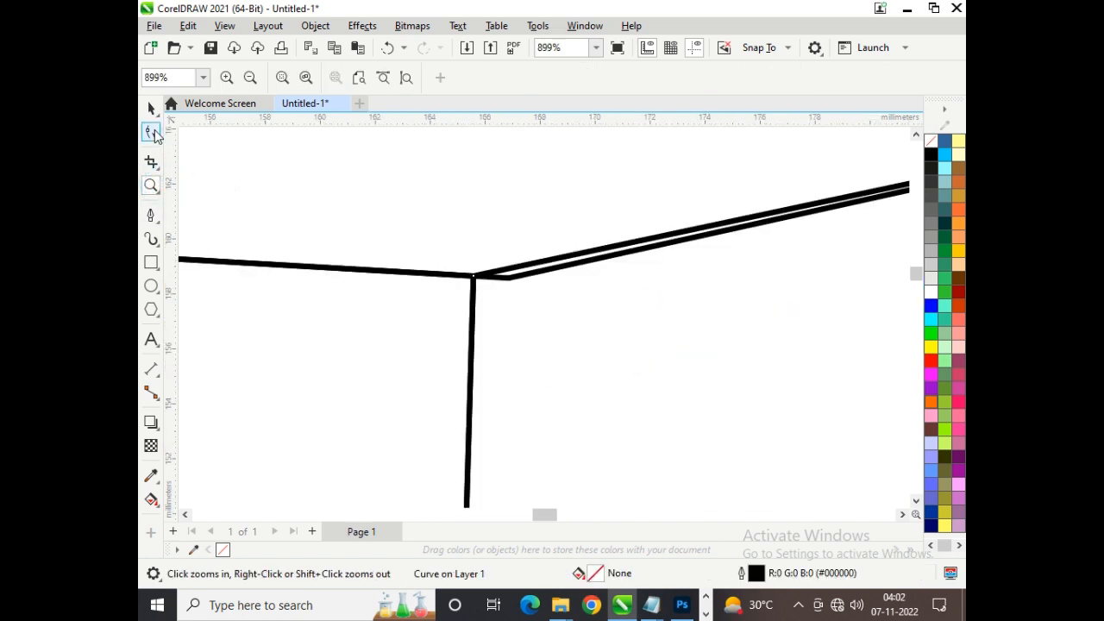
{"action": "left_click", "coordinate": [152, 132]}
{"action": "left_click", "coordinate": [510, 282]}
{"action": "left_click_drag", "start_coordinate": [497, 278], "coordinate": [476, 278]}
{"action": "scroll", "coordinate": [566, 299], "scroll_direction": "down", "scroll_amount": 5}
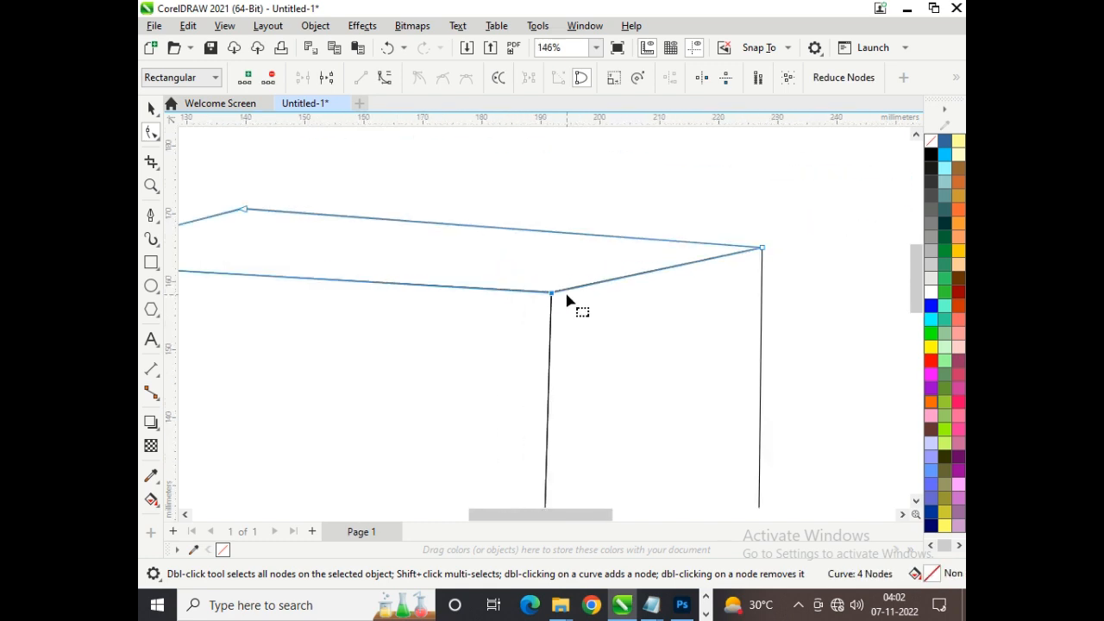
{"action": "scroll", "coordinate": [567, 299], "scroll_direction": "down", "scroll_amount": 3}
Inspect the upper corners of the box outline up close for gaps between the faces
{"action": "left_click", "coordinate": [152, 185]}
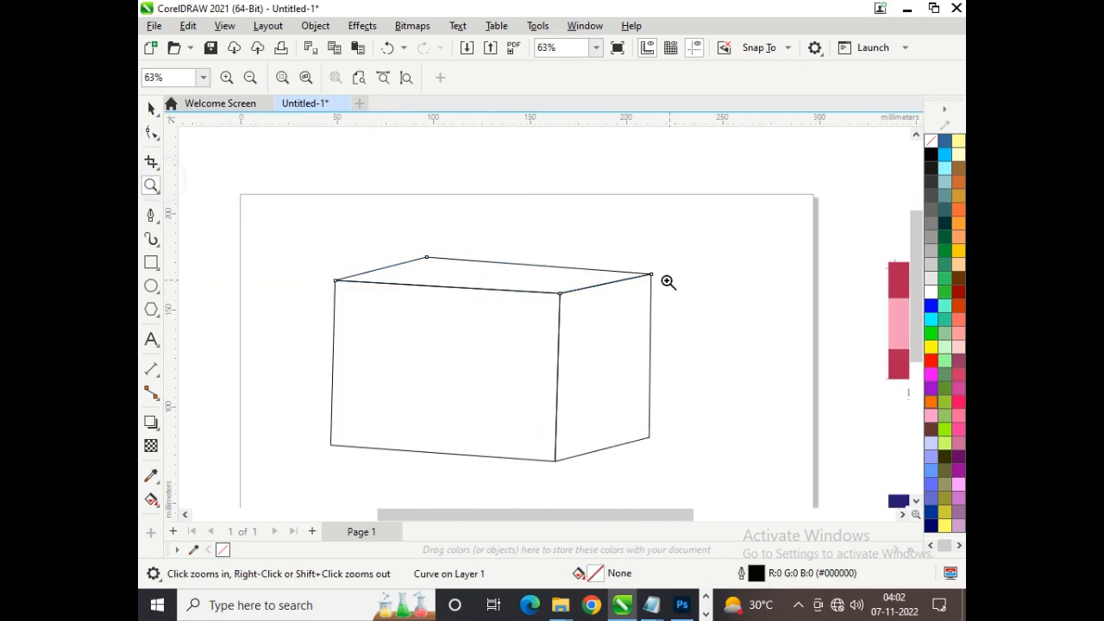
{"action": "left_click_drag", "start_coordinate": [671, 288], "coordinate": [672, 289]}
{"action": "left_click_drag", "start_coordinate": [599, 339], "coordinate": [596, 337]}
{"action": "scroll", "coordinate": [620, 273], "scroll_direction": "down", "scroll_amount": 6}
{"action": "scroll", "coordinate": [638, 305], "scroll_direction": "down", "scroll_amount": 5}
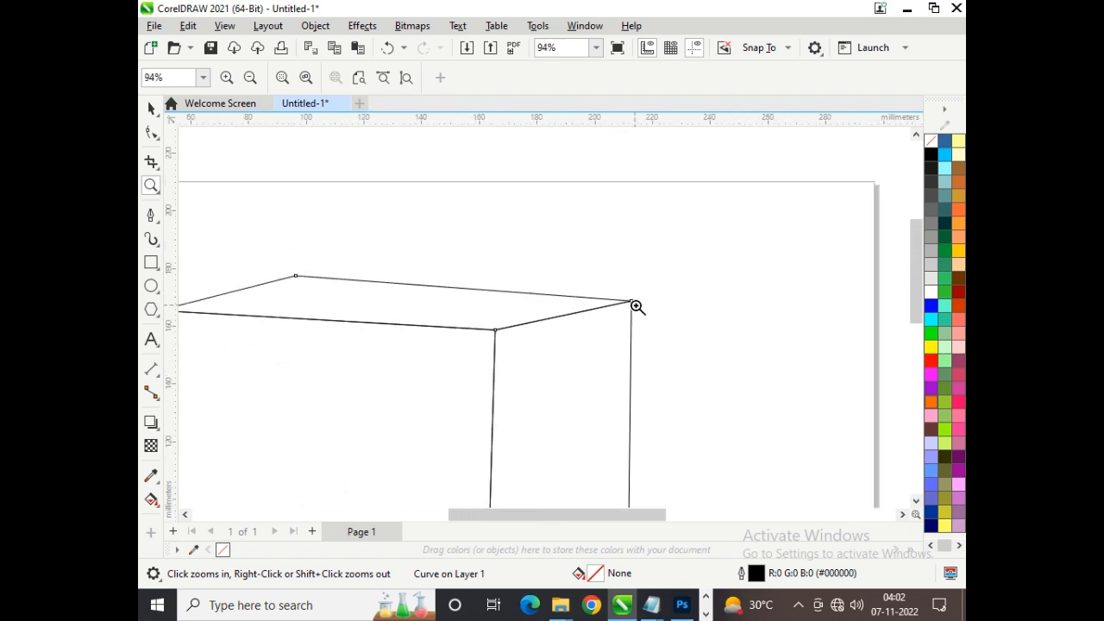
{"action": "left_click_drag", "start_coordinate": [314, 304], "coordinate": [351, 325]}
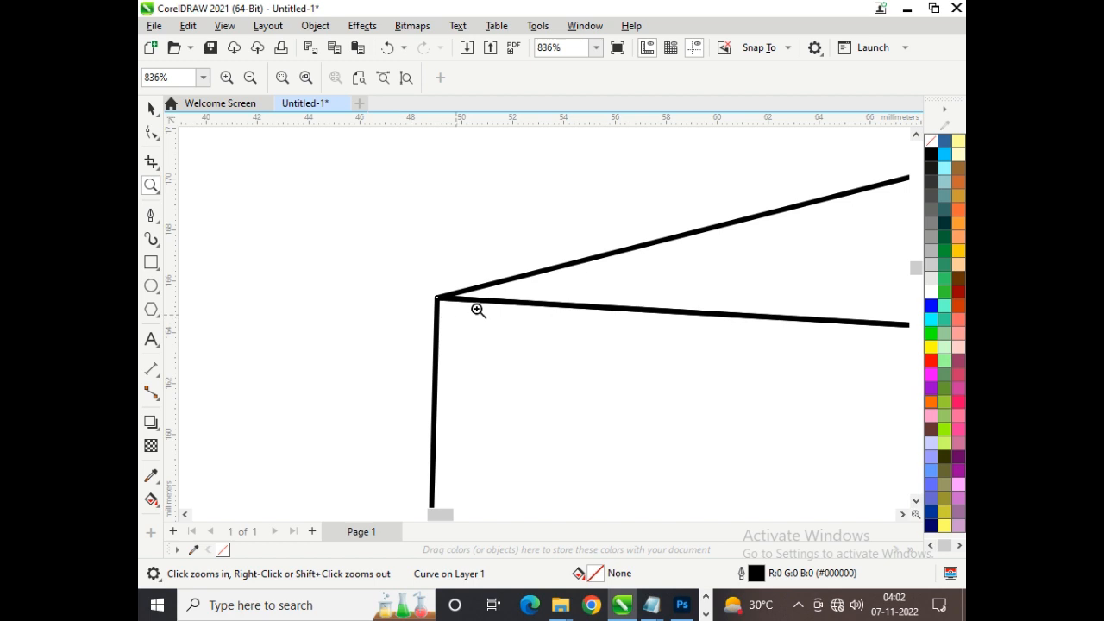
{"action": "scroll", "coordinate": [387, 333], "scroll_direction": "up", "scroll_amount": 6}
{"action": "scroll", "coordinate": [347, 291], "scroll_direction": "down", "scroll_amount": 12}
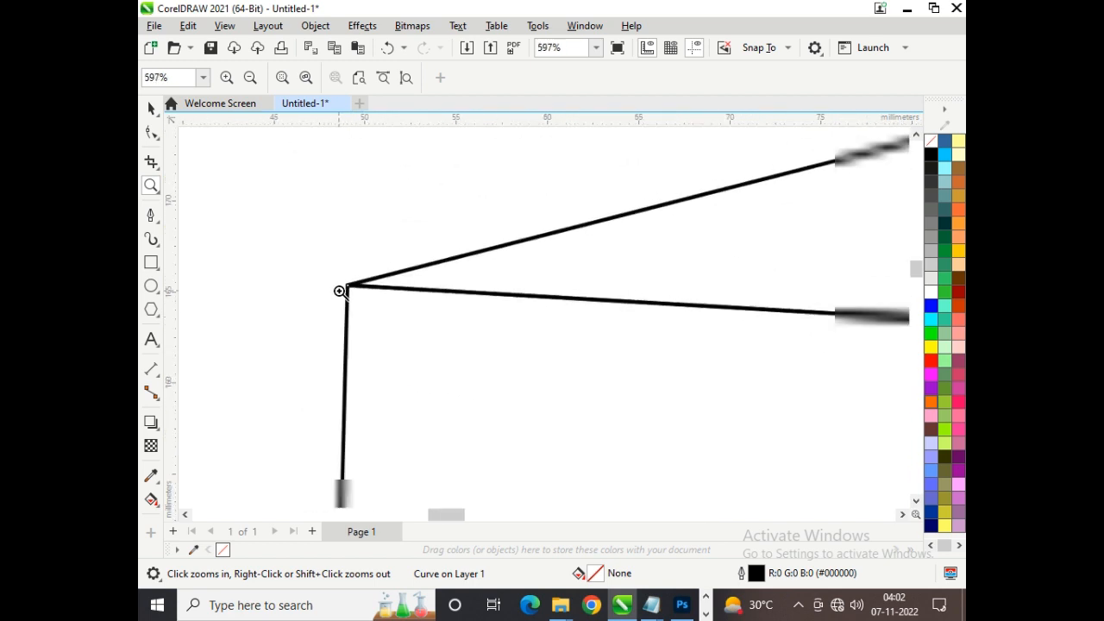
{"action": "scroll", "coordinate": [335, 292], "scroll_direction": "down", "scroll_amount": 4}
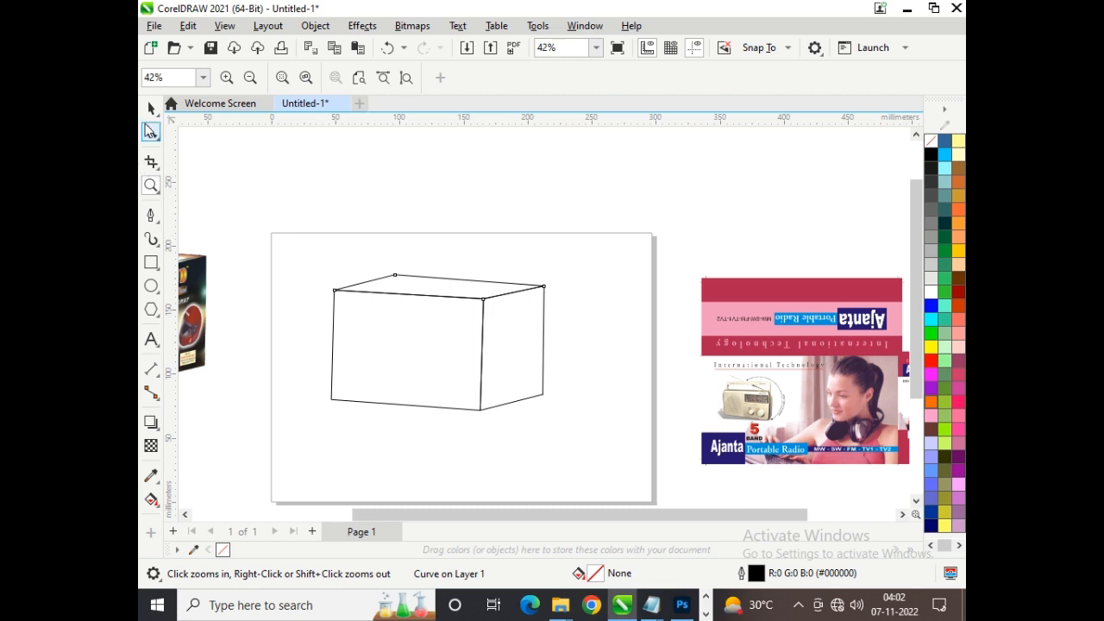
Place three copies of the Ajanta radio artwork around the original to the right of the page
{"action": "key", "text": "space"}
{"action": "scroll", "coordinate": [366, 276], "scroll_direction": "down", "scroll_amount": 2}
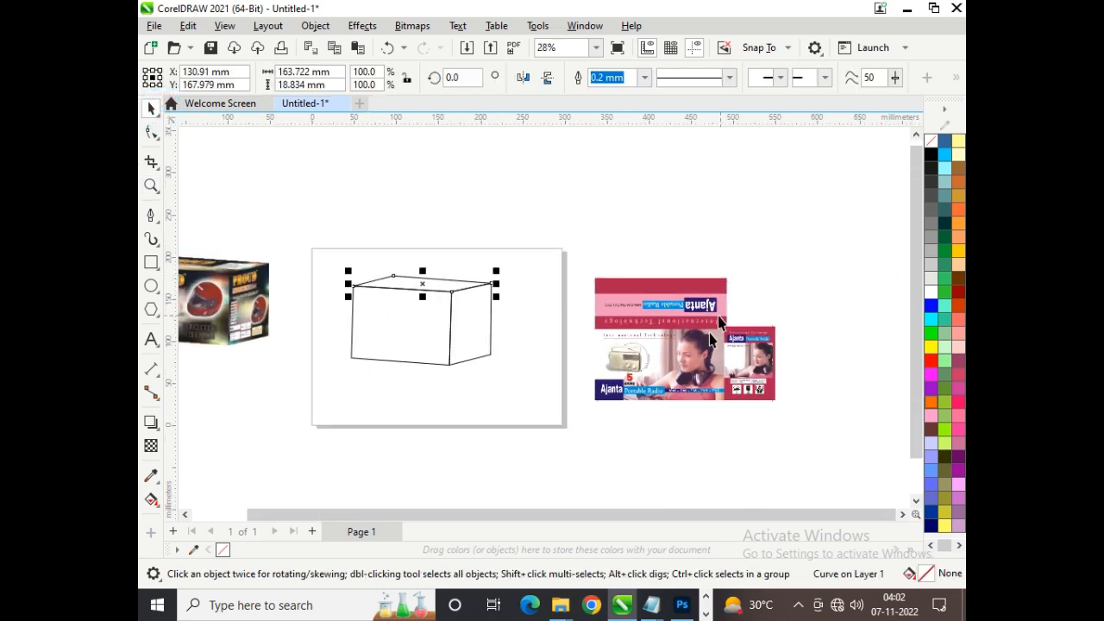
{"action": "left_click_drag", "start_coordinate": [687, 355], "coordinate": [840, 428]}
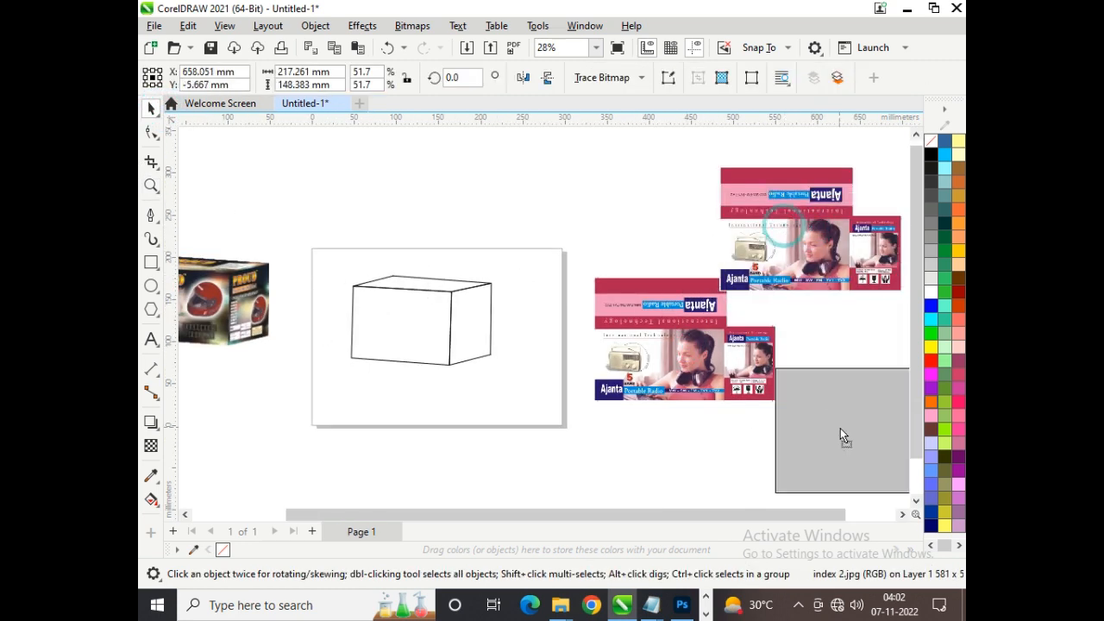
{"action": "scroll", "coordinate": [557, 291], "scroll_direction": "down", "scroll_amount": 2}
{"action": "left_click_drag", "start_coordinate": [718, 357], "coordinate": [845, 278]}
Crop the artwork copy nearest the page to its front panel, about 153 × 84 mm, trimming off the top and side panels
{"action": "left_click", "coordinate": [151, 186]}
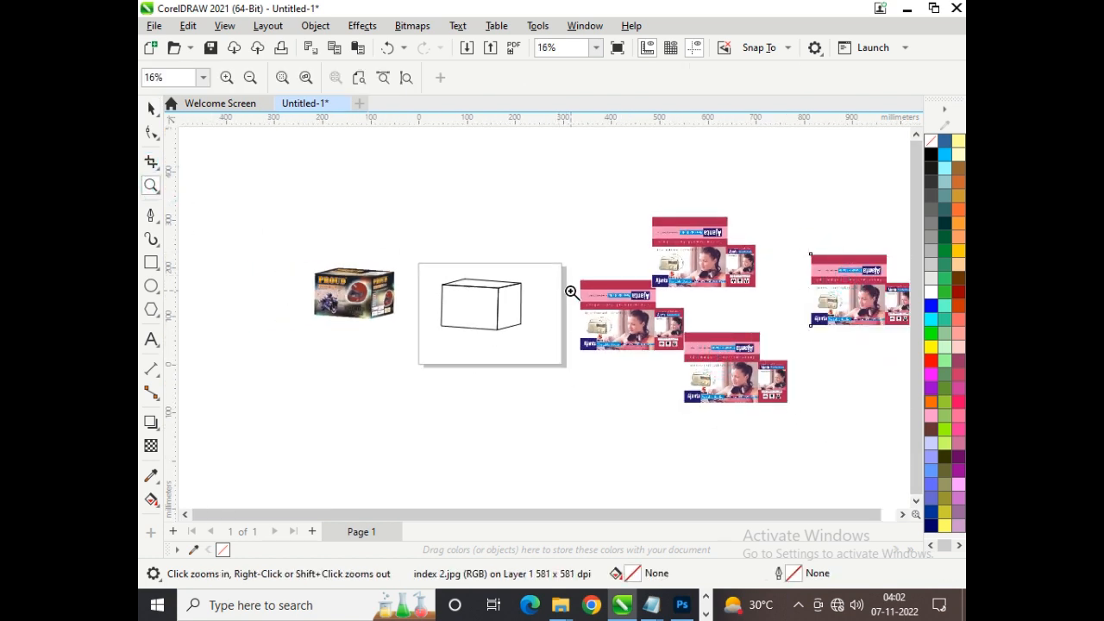
{"action": "left_click_drag", "start_coordinate": [570, 288], "coordinate": [681, 355]}
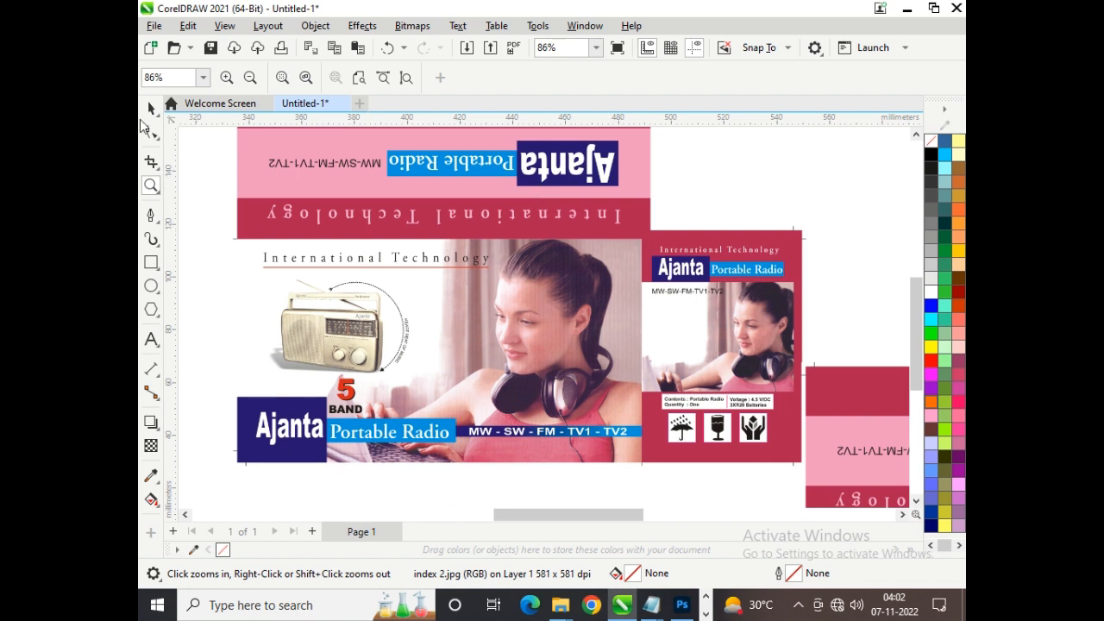
{"action": "left_click", "coordinate": [150, 108]}
{"action": "left_click", "coordinate": [338, 282]}
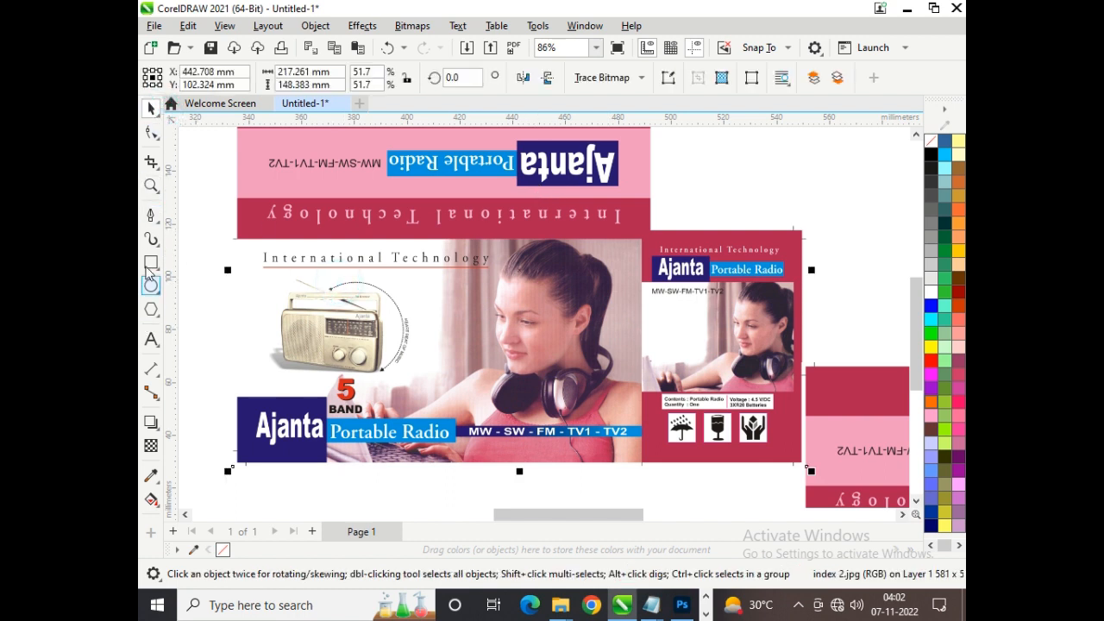
{"action": "left_click", "coordinate": [152, 163]}
{"action": "left_click_drag", "start_coordinate": [234, 239], "coordinate": [642, 460]}
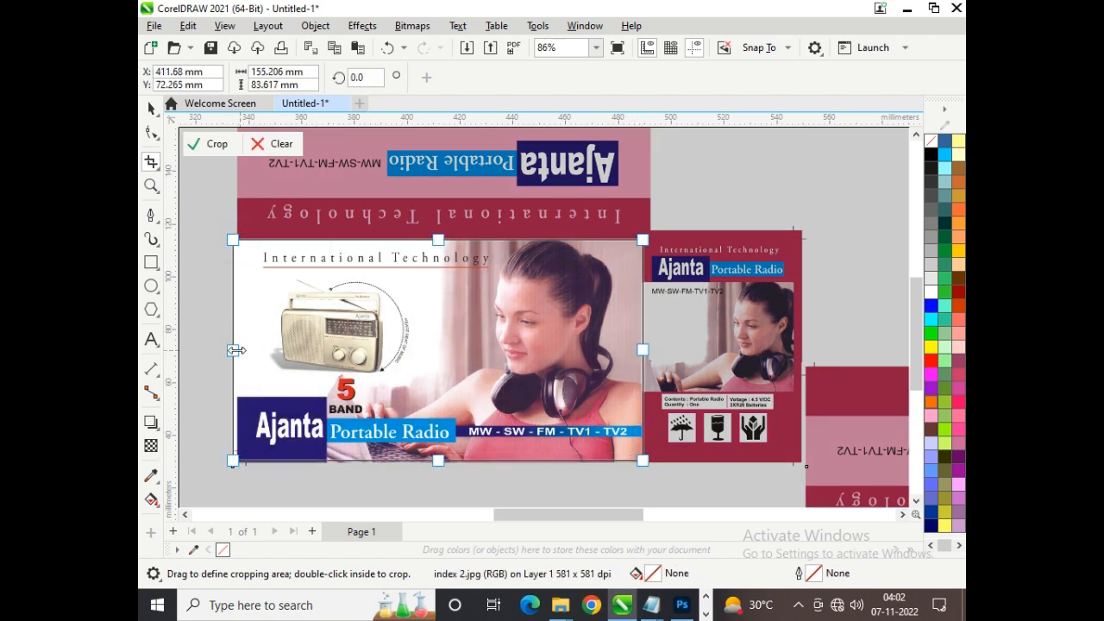
{"action": "left_click_drag", "start_coordinate": [233, 349], "coordinate": [238, 349]}
{"action": "left_click", "coordinate": [212, 144]}
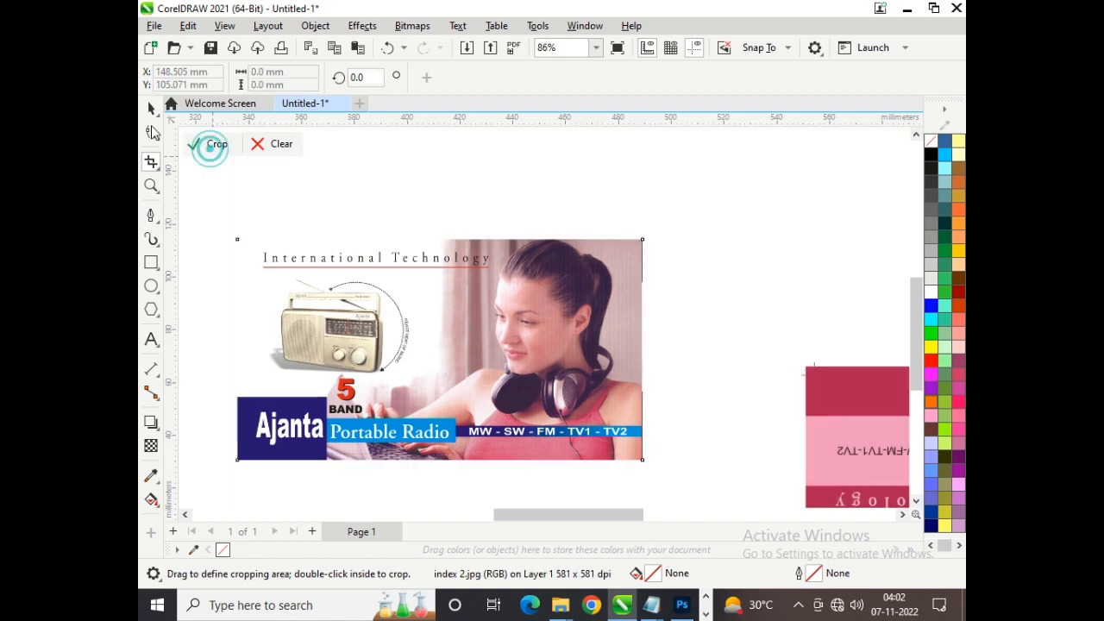
Shift the lower artwork copy slightly toward the front panel and crop it to its side panel, about 60 × 86 mm
{"action": "left_click", "coordinate": [151, 108]}
{"action": "scroll", "coordinate": [345, 220], "scroll_direction": "down", "scroll_amount": 4}
{"action": "left_click", "coordinate": [594, 295]}
{"action": "left_click_drag", "start_coordinate": [594, 295], "coordinate": [554, 256]}
{"action": "left_click", "coordinate": [151, 186]}
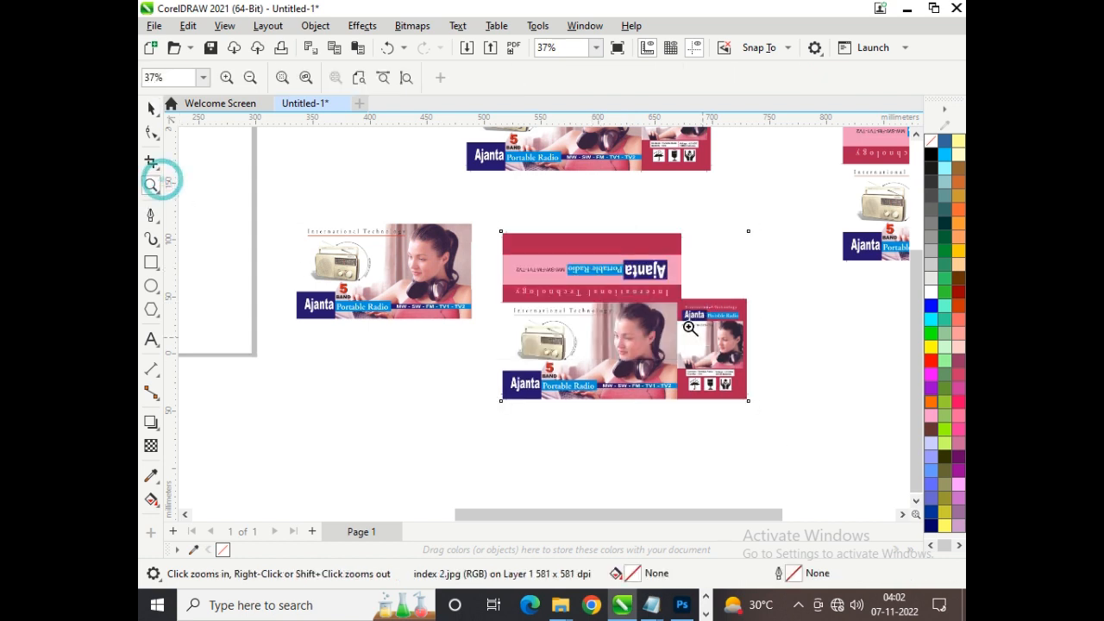
{"action": "left_click_drag", "start_coordinate": [653, 296], "coordinate": [785, 421]}
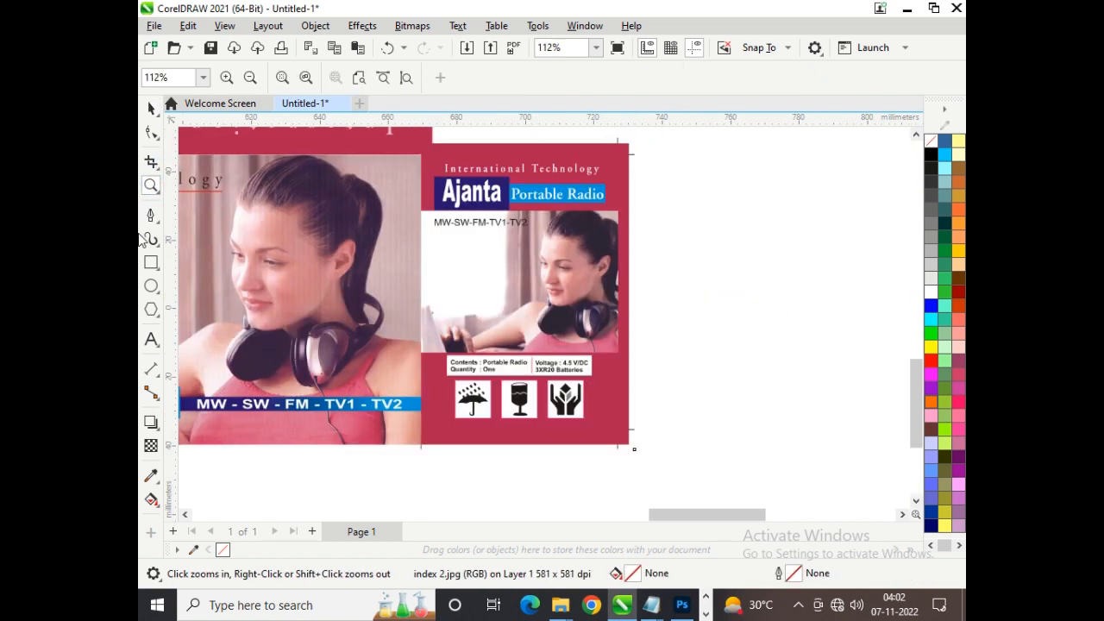
{"action": "left_click", "coordinate": [152, 163]}
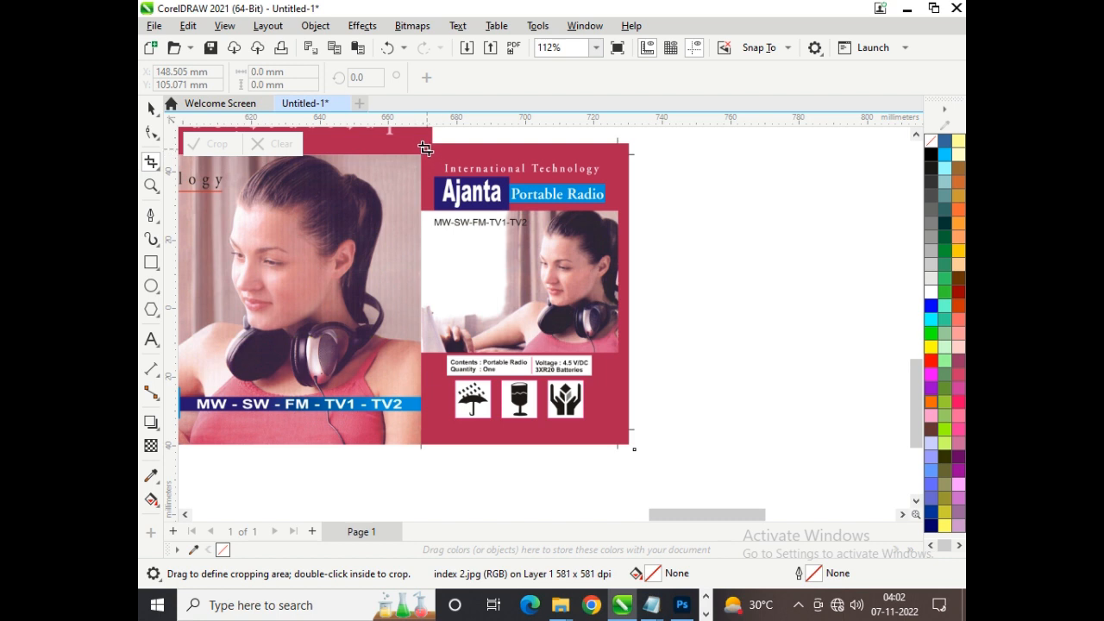
{"action": "left_click_drag", "start_coordinate": [424, 146], "coordinate": [627, 440]}
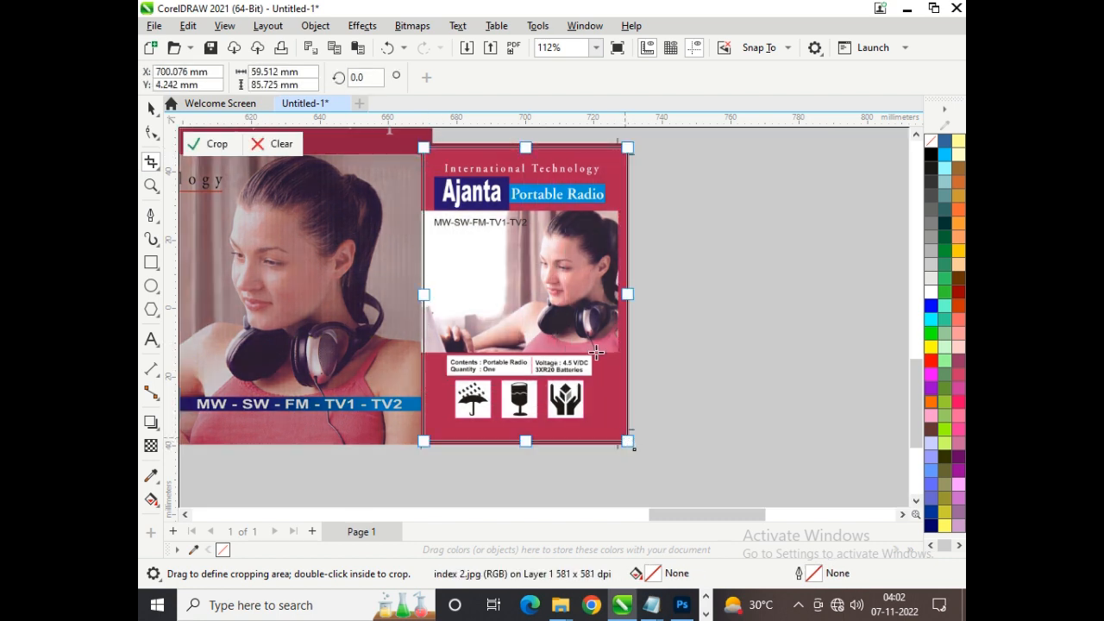
{"action": "left_click", "coordinate": [207, 144]}
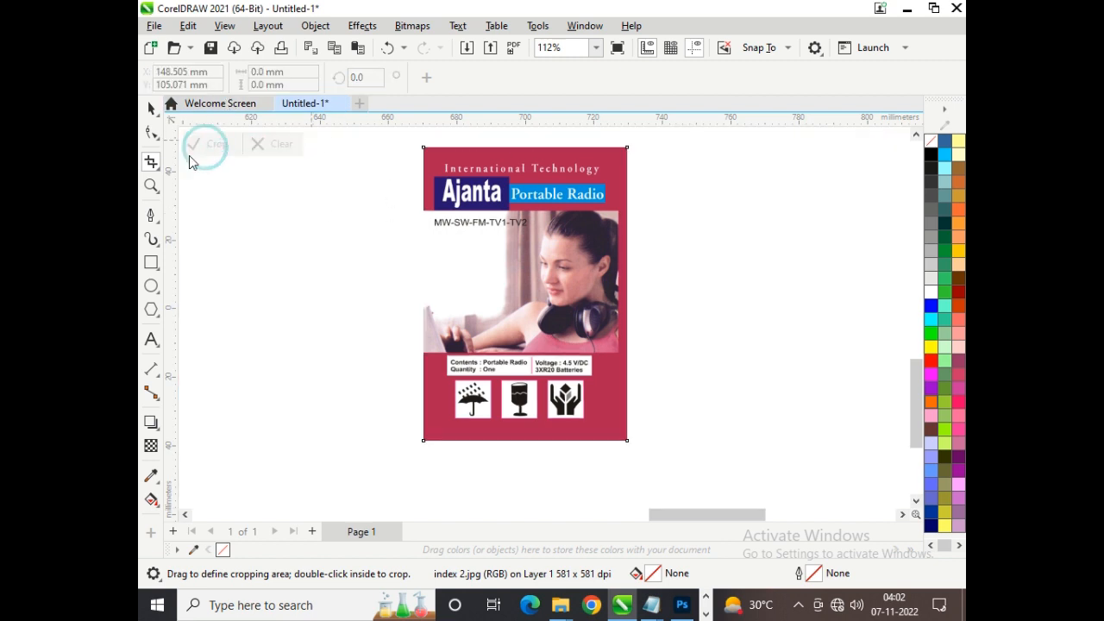
Crop the upper artwork copy to its top panel with the upside-down Ajanta lettering, about 153 × 58 mm
{"action": "left_click", "coordinate": [150, 109]}
{"action": "scroll", "coordinate": [565, 362], "scroll_direction": "down", "scroll_amount": 5}
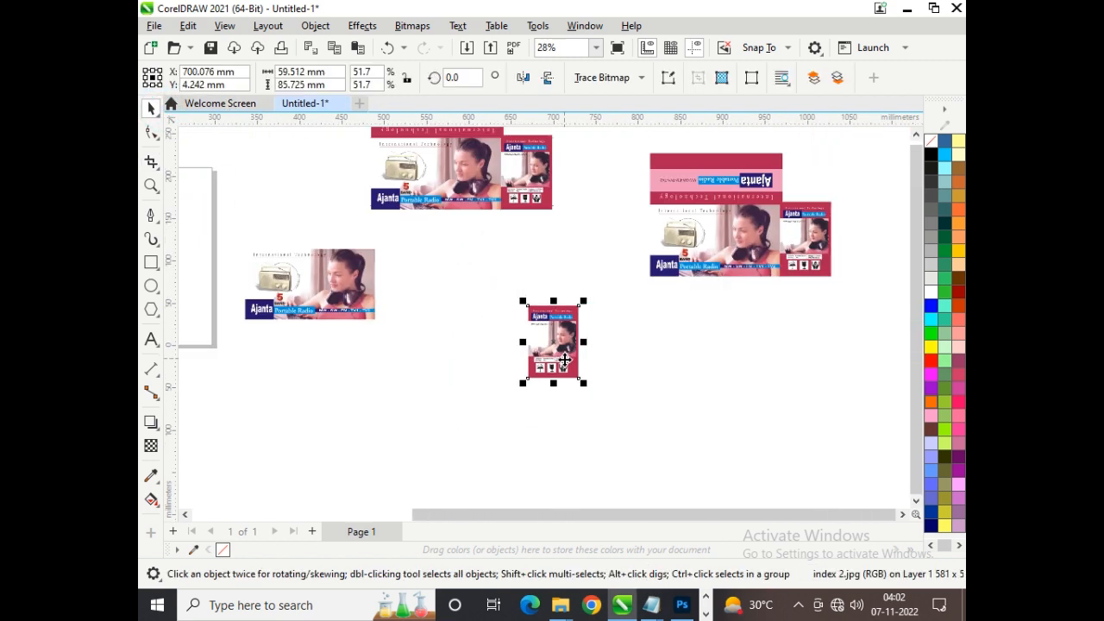
{"action": "left_click_drag", "start_coordinate": [497, 222], "coordinate": [501, 241]}
{"action": "left_click", "coordinate": [151, 186]}
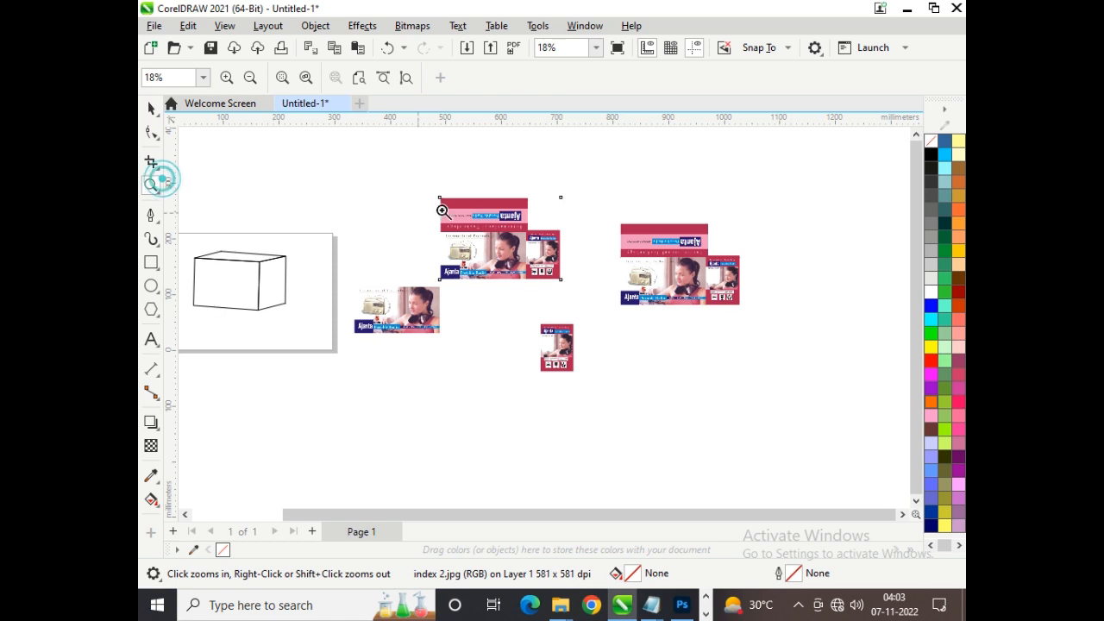
{"action": "left_click_drag", "start_coordinate": [419, 177], "coordinate": [554, 234]}
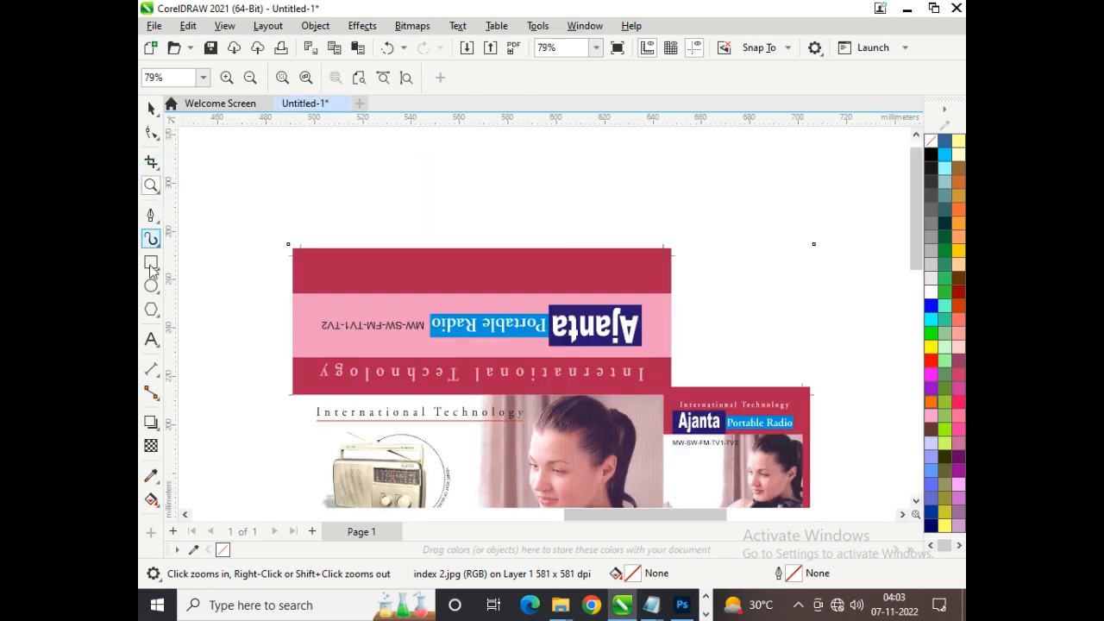
{"action": "left_click", "coordinate": [151, 163]}
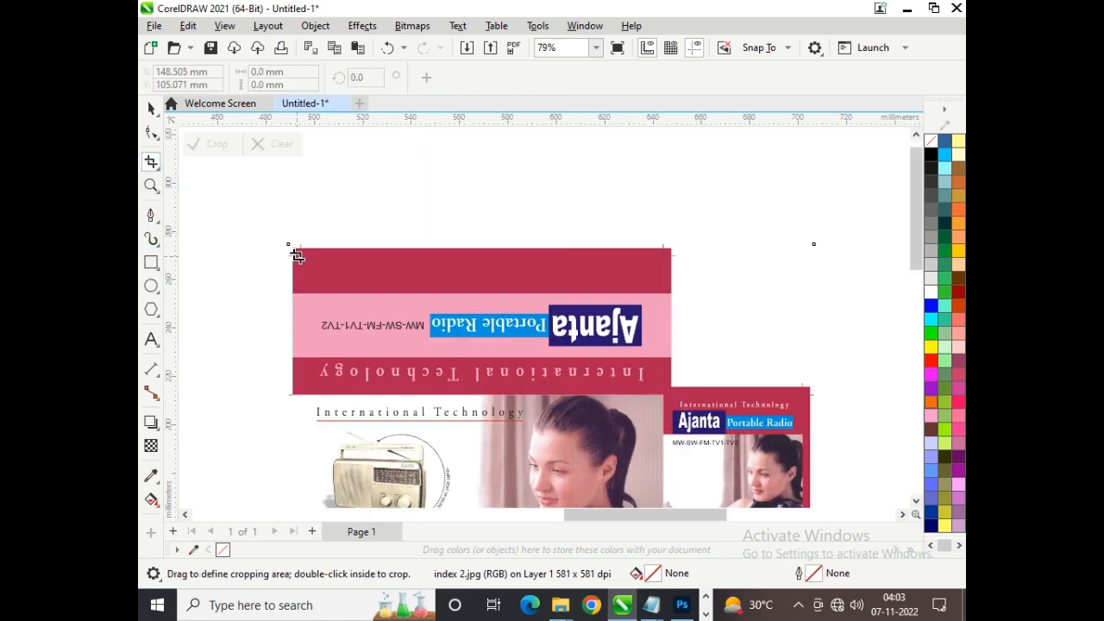
{"action": "left_click_drag", "start_coordinate": [294, 250], "coordinate": [665, 391]}
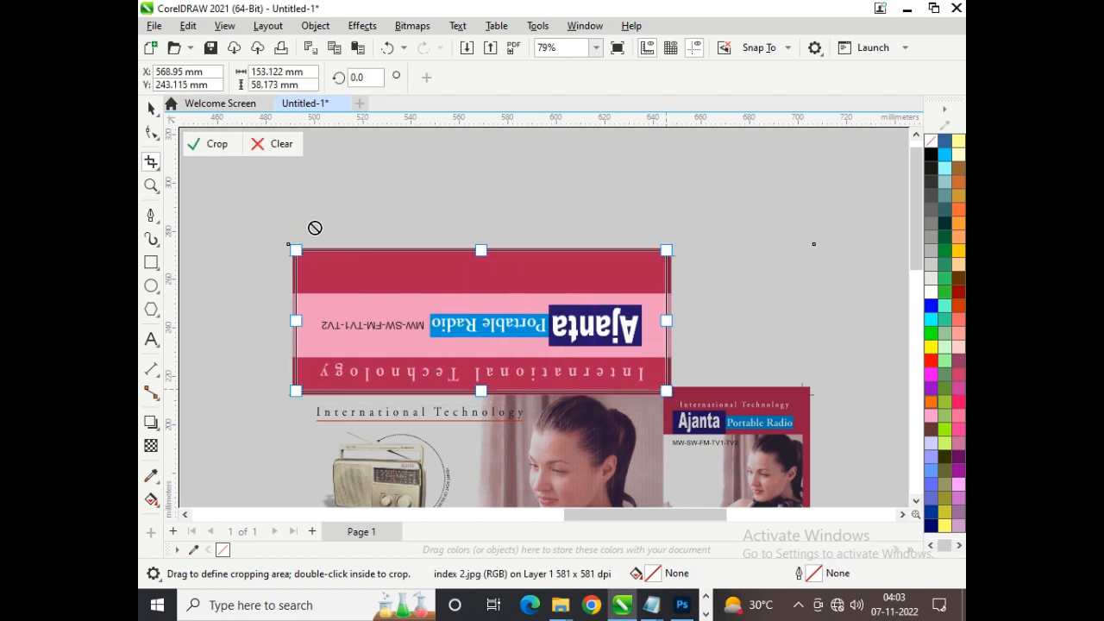
{"action": "left_click", "coordinate": [214, 155]}
{"action": "scroll", "coordinate": [569, 254], "scroll_direction": "down", "scroll_amount": 6}
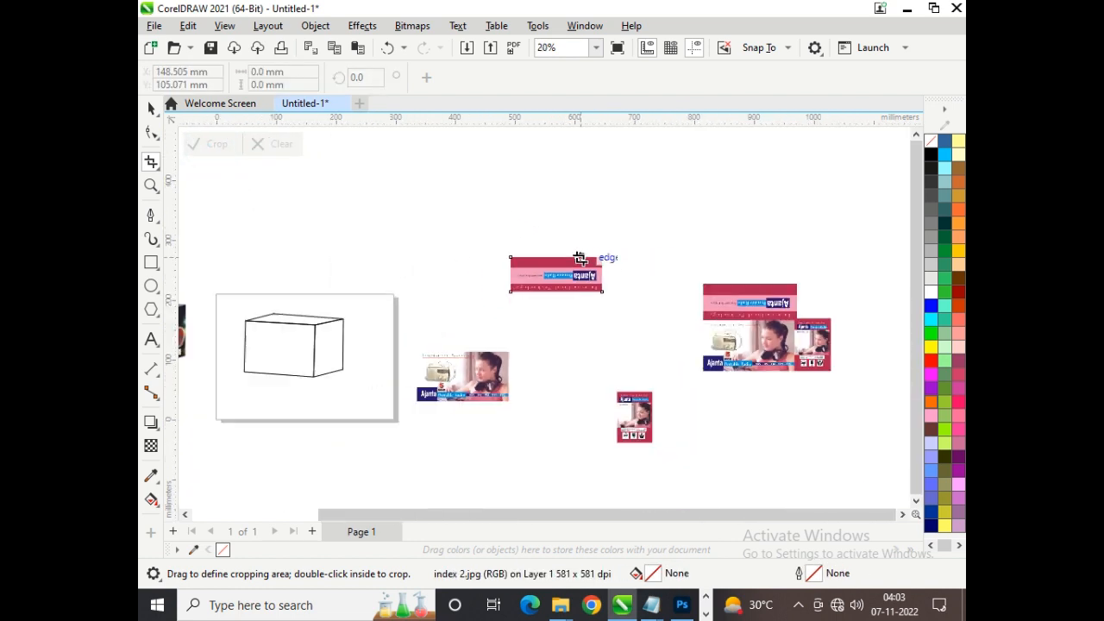
Stack the cropped panels beside the page, with the top panel above the front panel and the side panel below it
{"action": "left_click", "coordinate": [148, 109]}
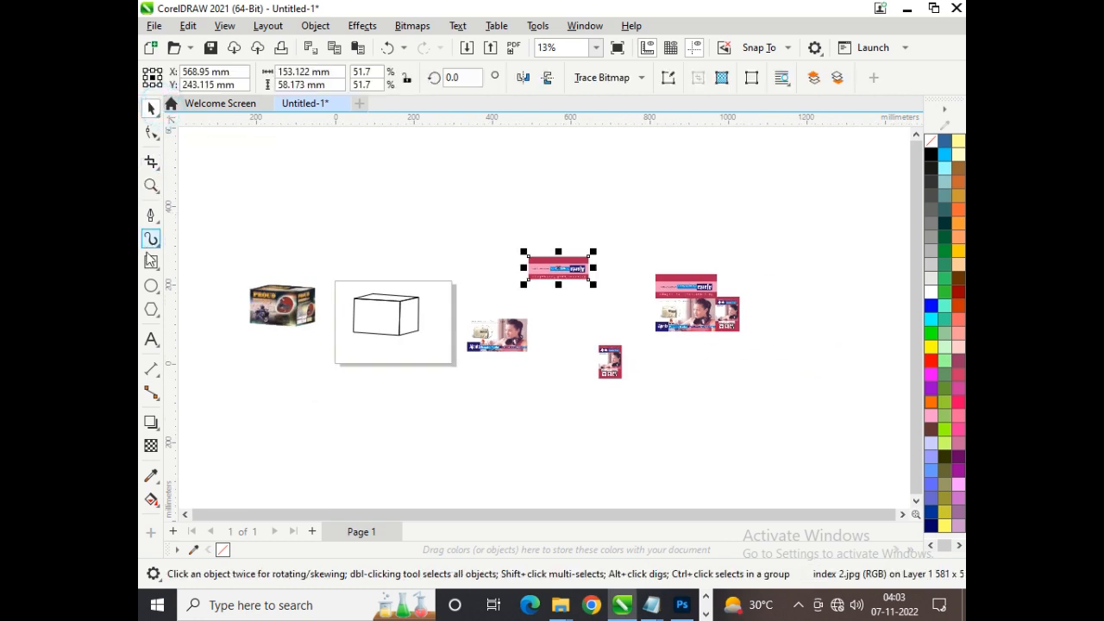
{"action": "key", "text": "z"}
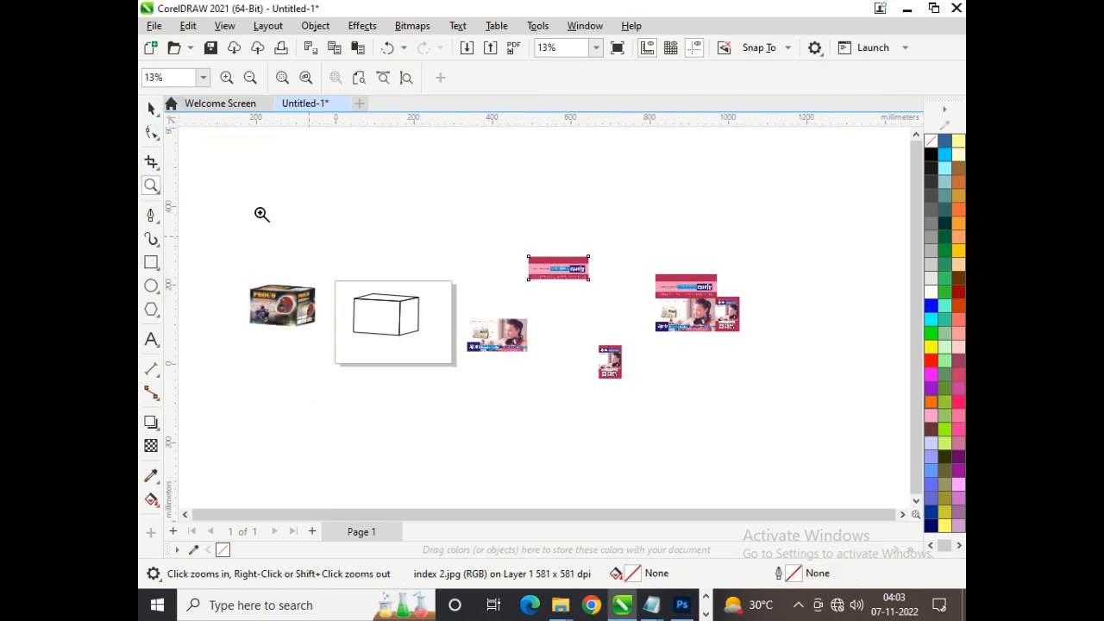
{"action": "left_click", "coordinate": [148, 108]}
{"action": "left_click_drag", "start_coordinate": [559, 263], "coordinate": [499, 294]}
{"action": "left_click_drag", "start_coordinate": [609, 362], "coordinate": [488, 364]}
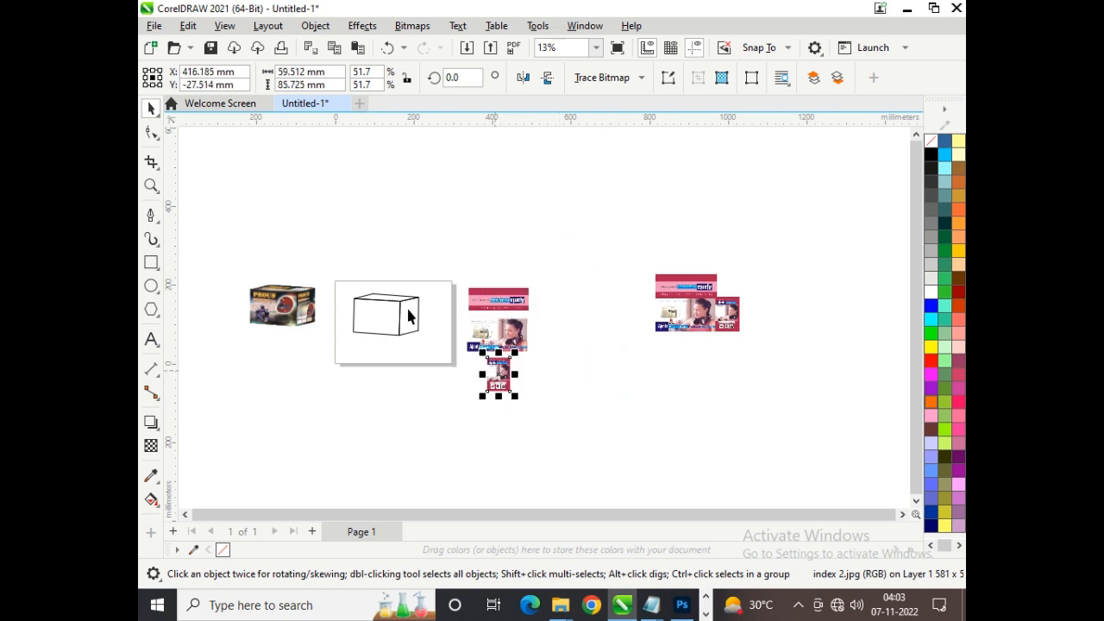
Draw a rectangle of about 153 × 58 mm around the top panel and group it with the image
{"action": "left_click", "coordinate": [151, 185]}
{"action": "left_click_drag", "start_coordinate": [447, 271], "coordinate": [572, 345]}
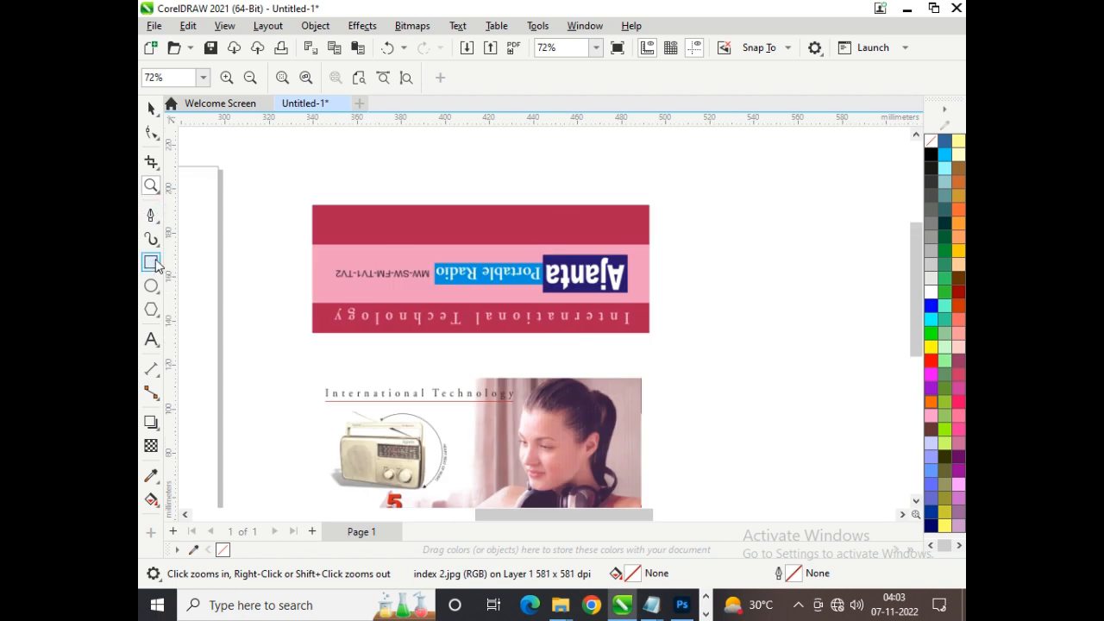
{"action": "left_click", "coordinate": [151, 262]}
{"action": "left_click_drag", "start_coordinate": [312, 205], "coordinate": [650, 333]}
{"action": "left_click", "coordinate": [150, 108]}
{"action": "left_click_drag", "start_coordinate": [286, 174], "coordinate": [700, 350]}
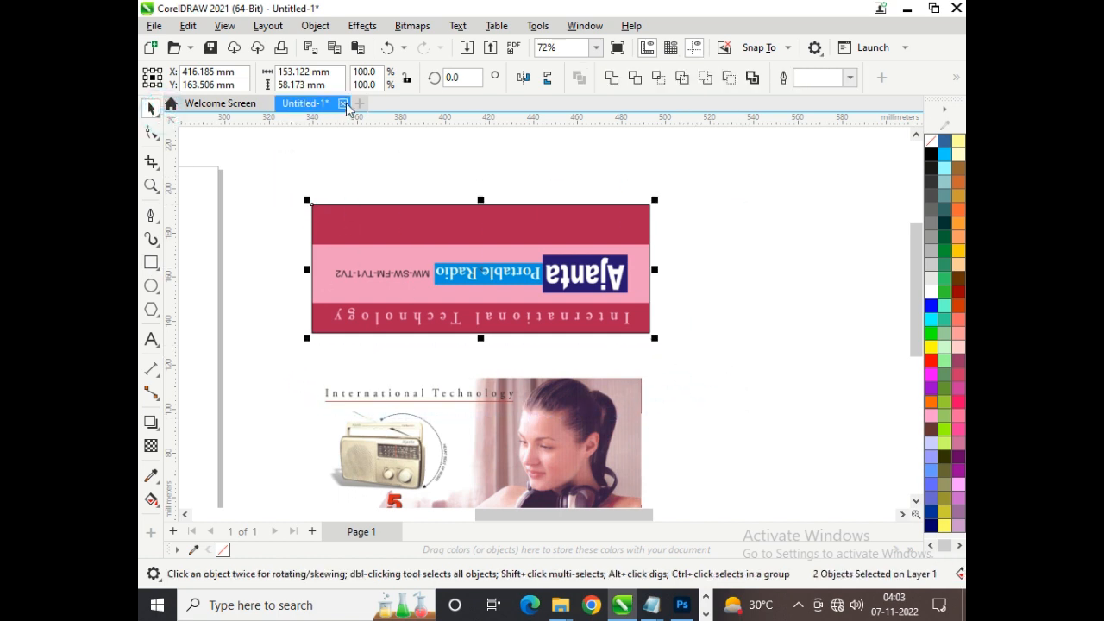
{"action": "left_click", "coordinate": [315, 25]}
{"action": "mouse_move", "coordinate": [532, 280]}
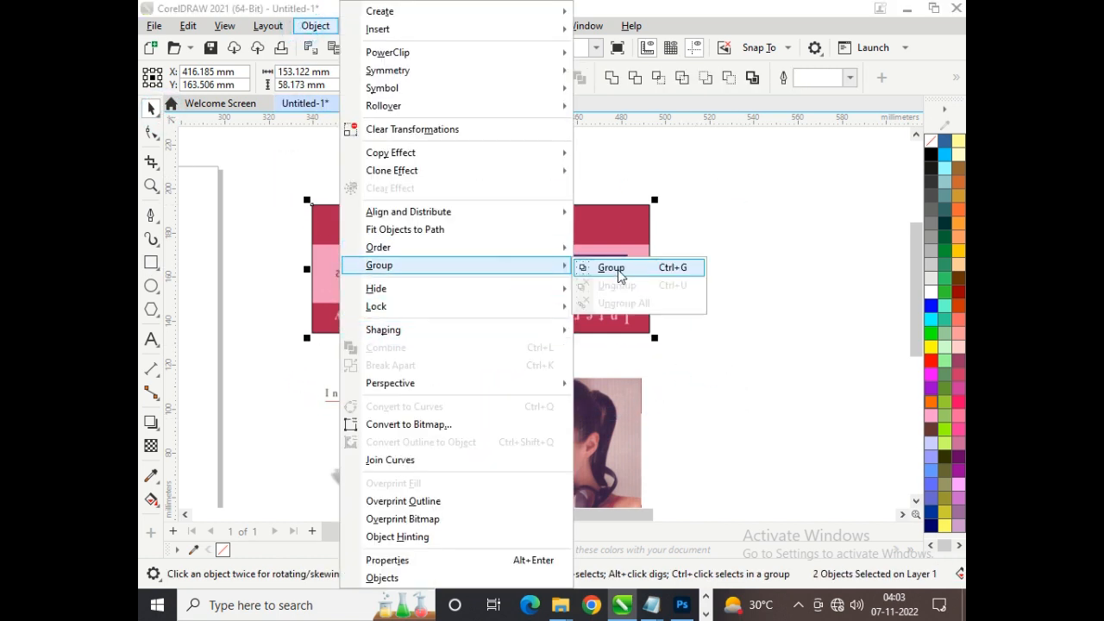
{"action": "left_click", "coordinate": [595, 266]}
Frame the front panel with a rectangle, extending its right and upper edges to the image edges for about 153 × 84 mm
{"action": "left_click", "coordinate": [150, 186]}
{"action": "left_click_drag", "start_coordinate": [431, 297], "coordinate": [634, 400]}
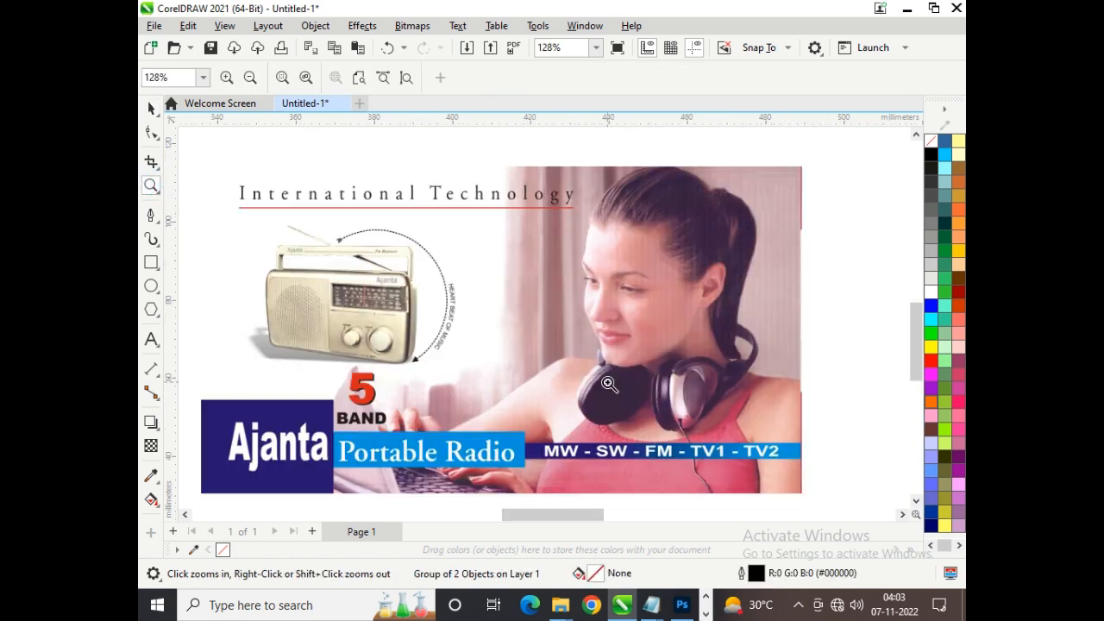
{"action": "left_click", "coordinate": [151, 262]}
{"action": "left_click_drag", "start_coordinate": [799, 170], "coordinate": [201, 493]}
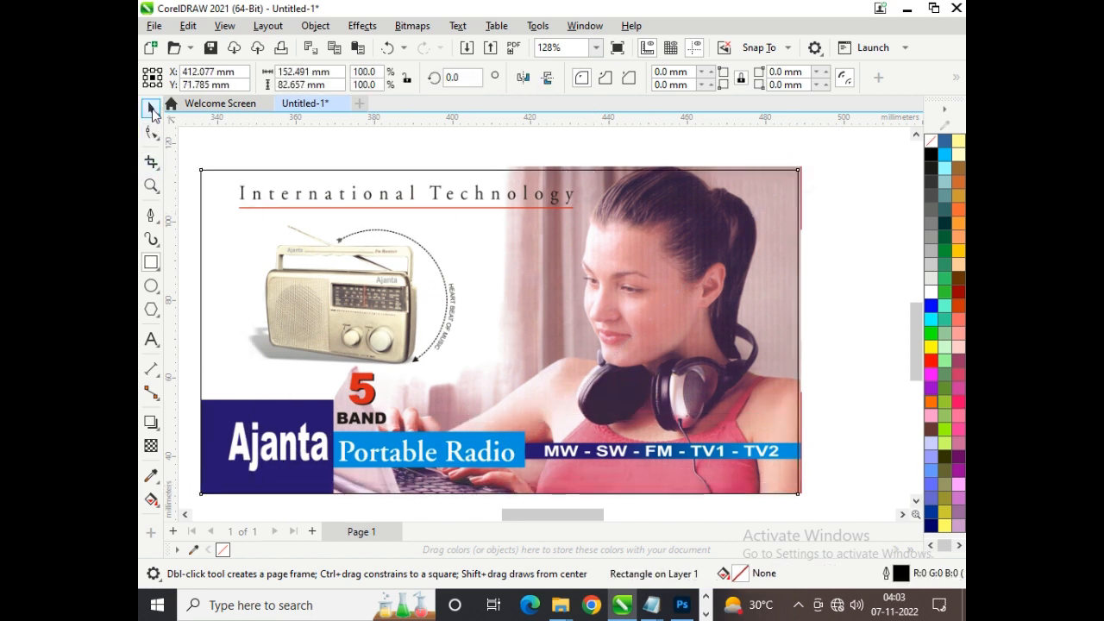
{"action": "left_click", "coordinate": [151, 109]}
{"action": "left_click_drag", "start_coordinate": [803, 337], "coordinate": [809, 331]}
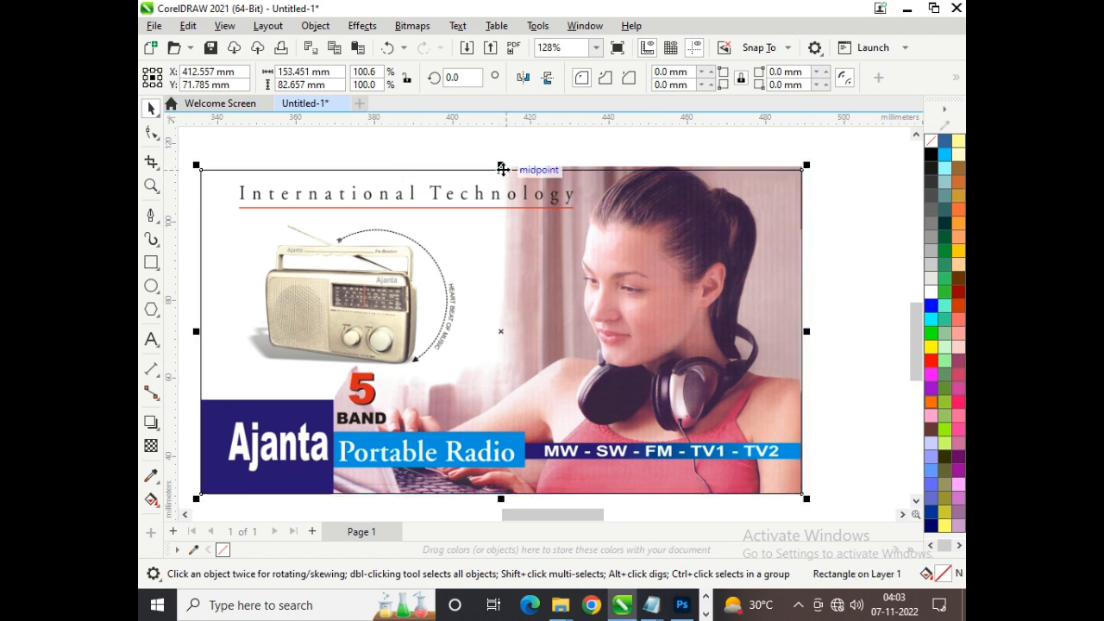
{"action": "left_click_drag", "start_coordinate": [501, 165], "coordinate": [501, 161]}
Group the front panel image with its rectangular frame
{"action": "scroll", "coordinate": [501, 161], "scroll_direction": "down", "scroll_amount": 2}
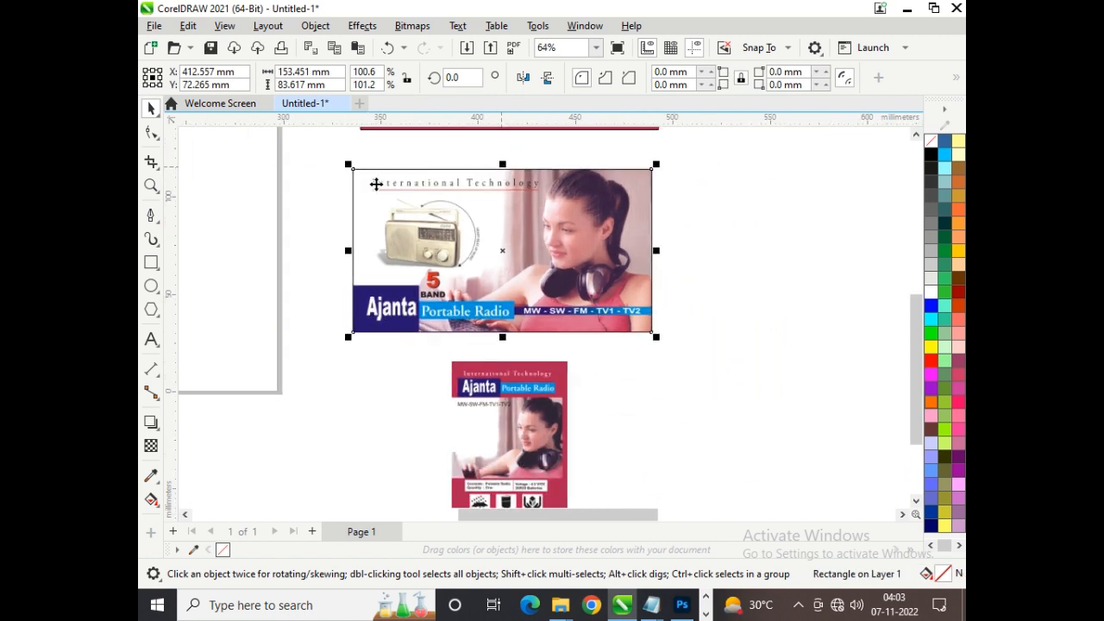
{"action": "left_click_drag", "start_coordinate": [342, 169], "coordinate": [695, 350]}
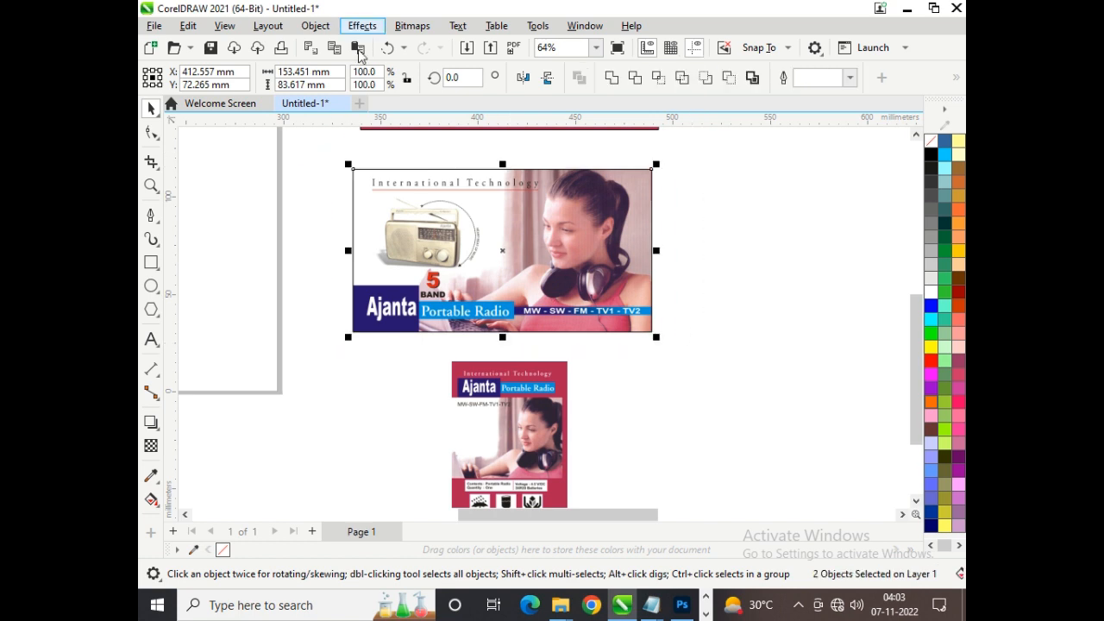
{"action": "left_click", "coordinate": [315, 25]}
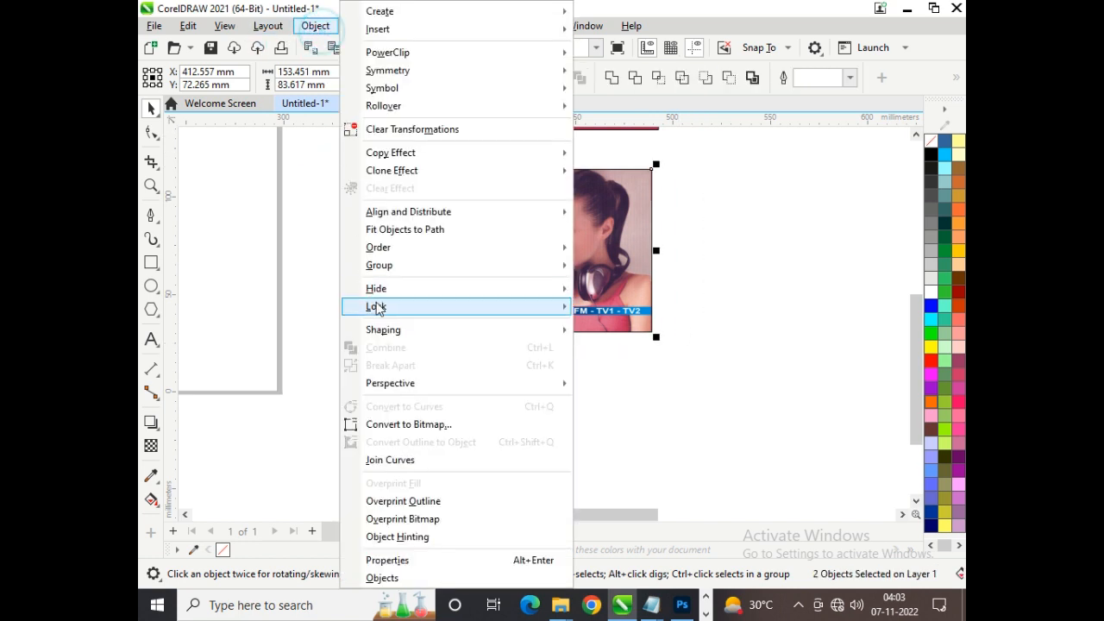
{"action": "mouse_move", "coordinate": [434, 273]}
{"action": "key", "text": "ctrl+g"}
Draw a rectangle of about 60 × 86 mm around the side panel and group it with the image
{"action": "scroll", "coordinate": [451, 167], "scroll_direction": "down", "scroll_amount": 2}
{"action": "left_click", "coordinate": [151, 185]}
{"action": "left_click_drag", "start_coordinate": [439, 256], "coordinate": [560, 387]}
{"action": "left_click", "coordinate": [151, 262]}
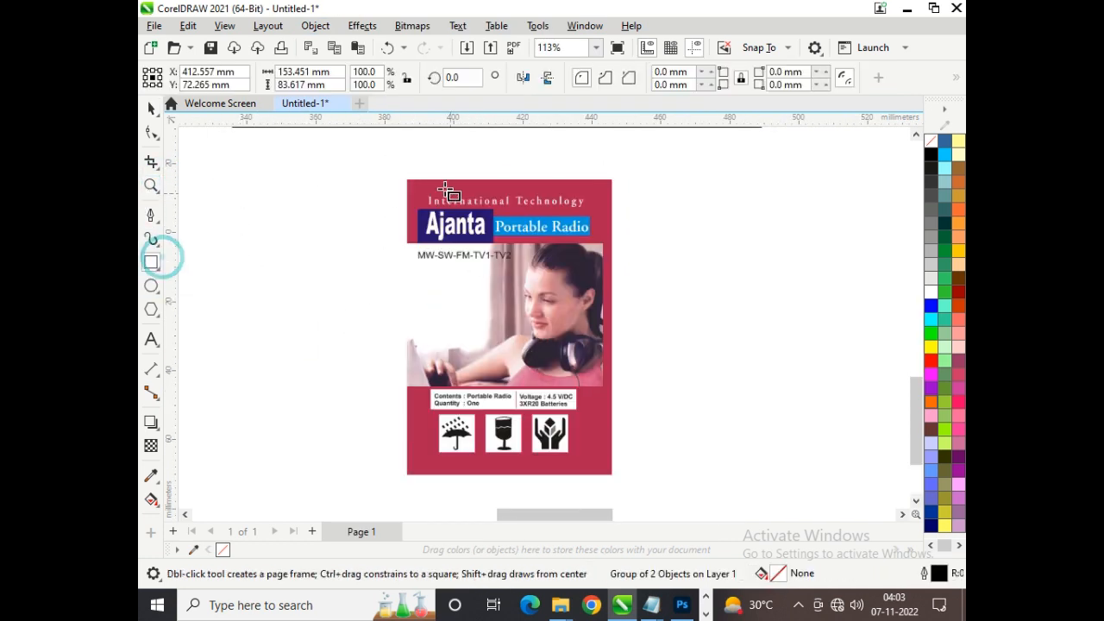
{"action": "left_click_drag", "start_coordinate": [406, 178], "coordinate": [612, 475]}
{"action": "left_click", "coordinate": [152, 107]}
{"action": "key", "text": "F3"}
{"action": "left_click_drag", "start_coordinate": [449, 192], "coordinate": [633, 375]}
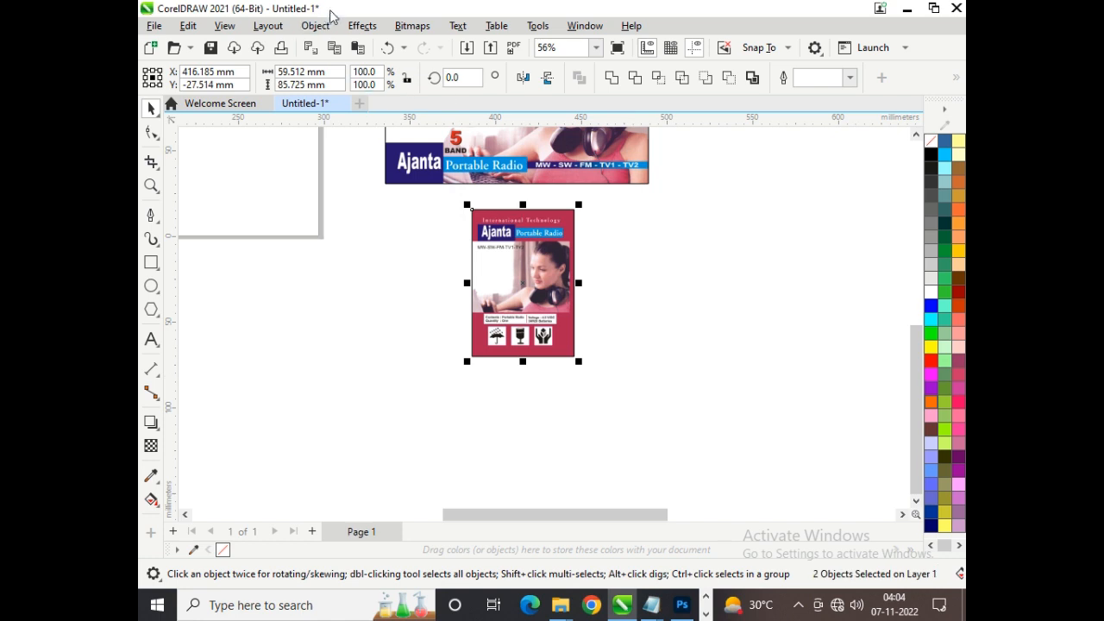
{"action": "left_click", "coordinate": [316, 25]}
{"action": "mouse_move", "coordinate": [512, 266]}
{"action": "left_click", "coordinate": [611, 267]}
Move the grouped front panel onto the front face of the box outline on the page
{"action": "scroll", "coordinate": [623, 289], "scroll_direction": "down", "scroll_amount": 2}
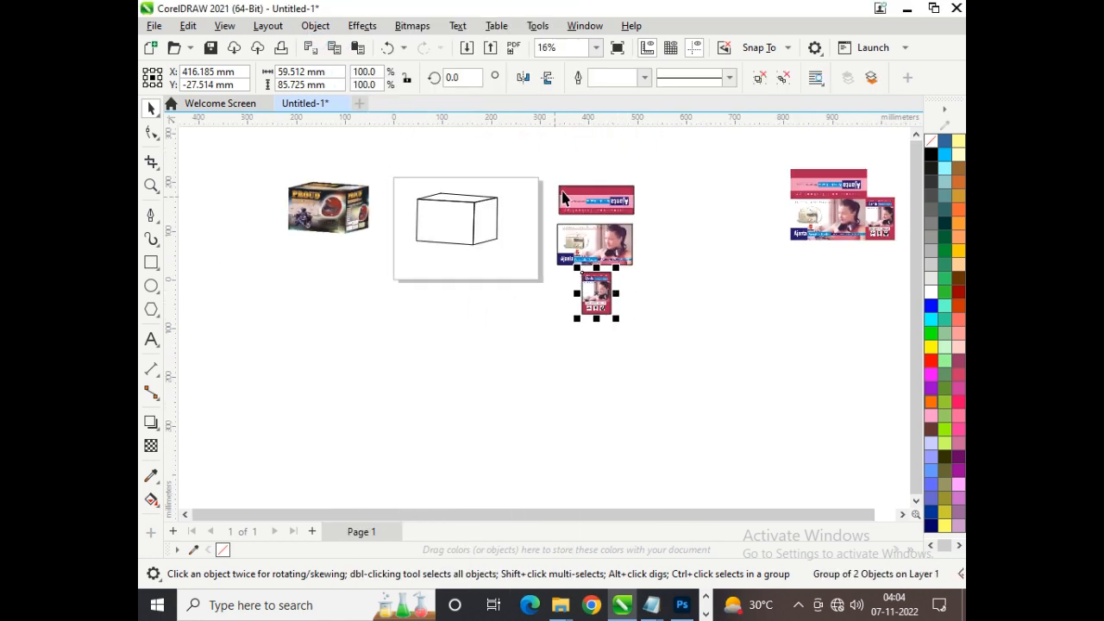
{"action": "left_click_drag", "start_coordinate": [597, 243], "coordinate": [481, 218]}
{"action": "left_click", "coordinate": [150, 184]}
{"action": "left_click_drag", "start_coordinate": [388, 181], "coordinate": [517, 271]}
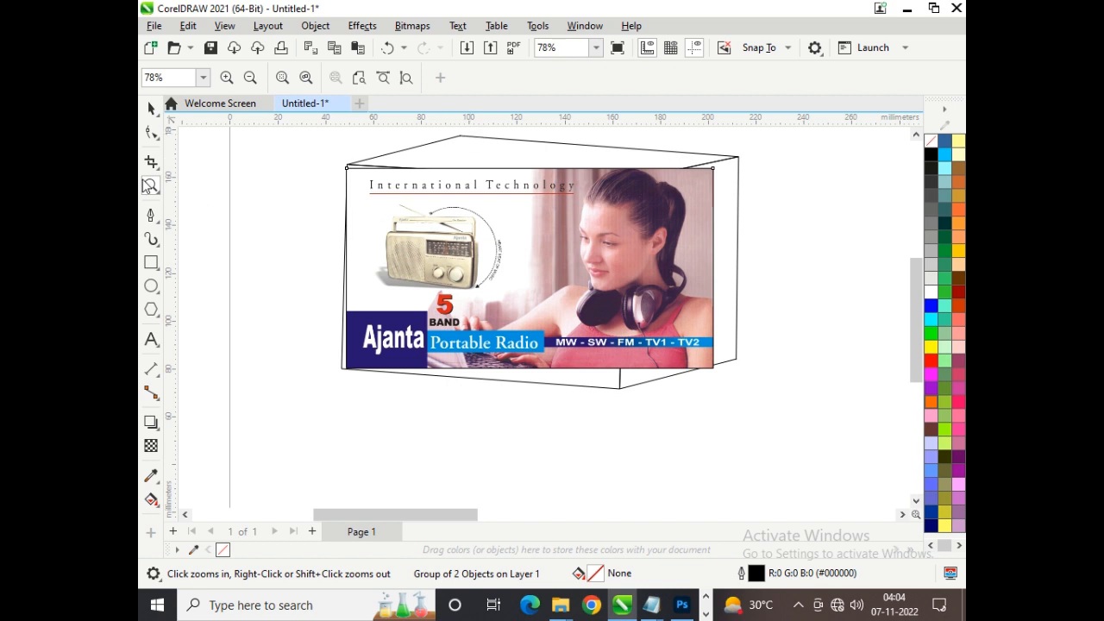
Lower the back-left corner node of the box outline's top face slightly
{"action": "scroll", "coordinate": [399, 244], "scroll_direction": "down", "scroll_amount": 1}
{"action": "left_click_drag", "start_coordinate": [456, 202], "coordinate": [680, 266]}
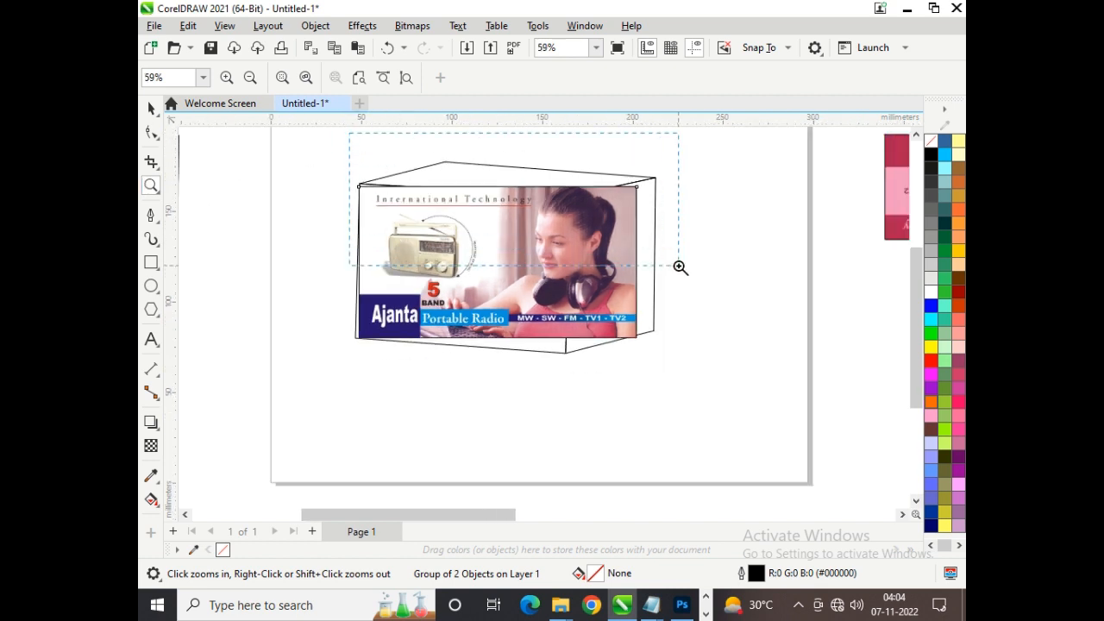
{"action": "left_click", "coordinate": [150, 131]}
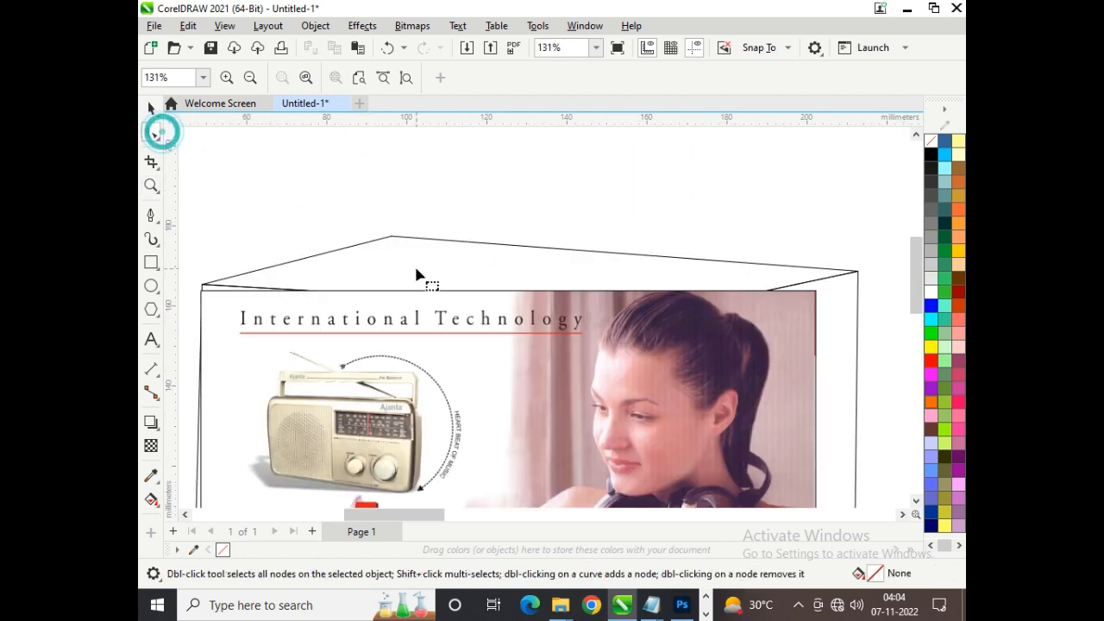
{"action": "left_click", "coordinate": [415, 262]}
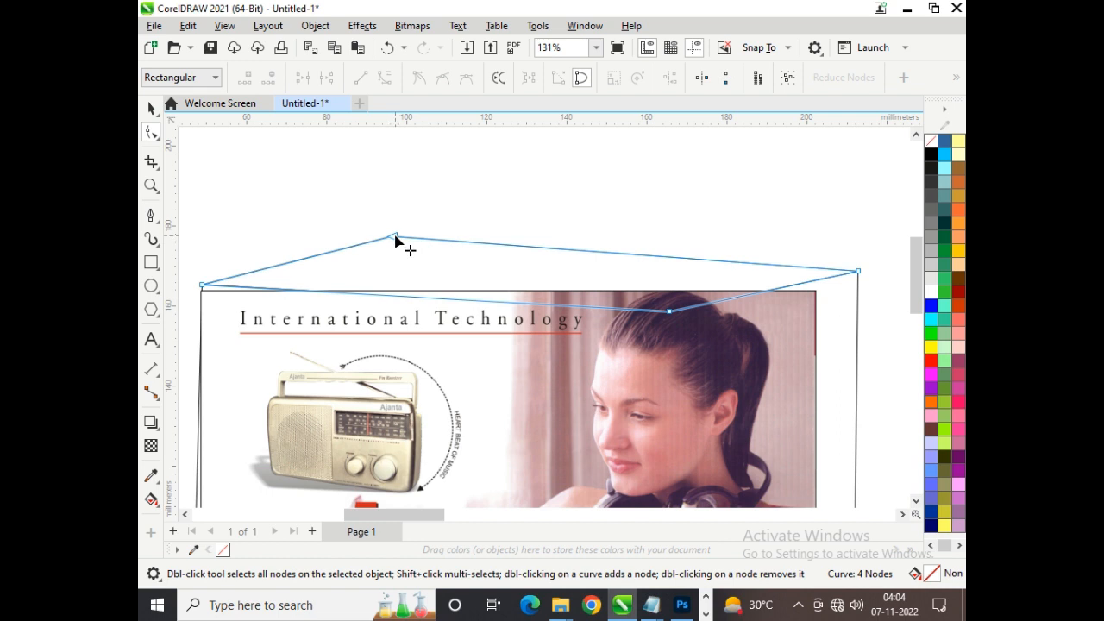
{"action": "left_click_drag", "start_coordinate": [396, 235], "coordinate": [397, 249]}
{"action": "scroll", "coordinate": [409, 226], "scroll_direction": "down", "scroll_amount": 2}
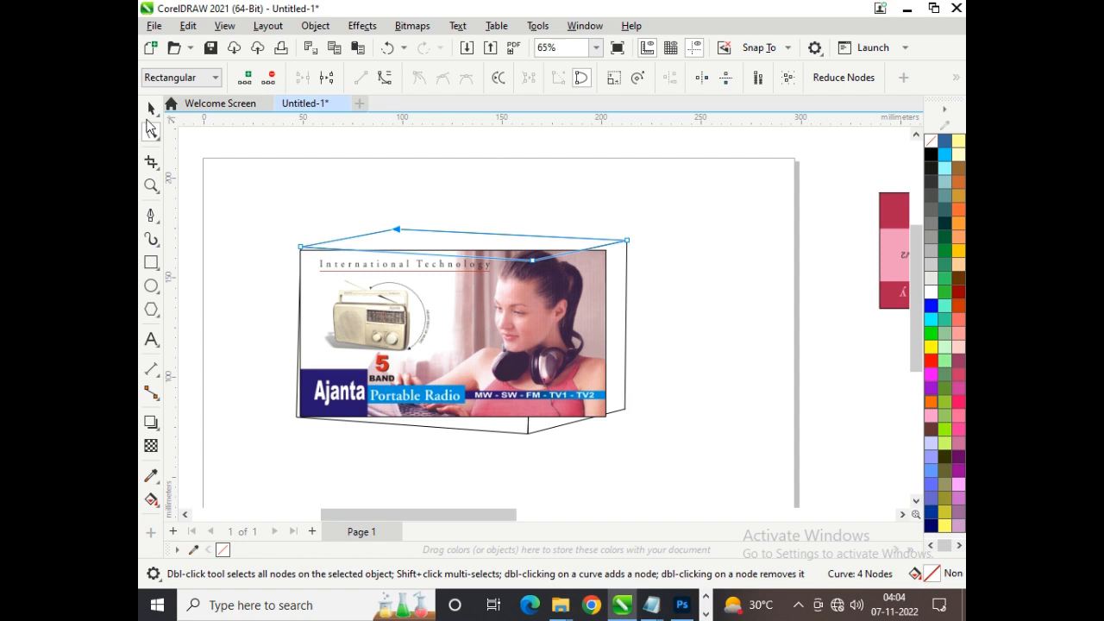
Align the front panel with the front face's upper-left corner and scale it to 77.6%, about 119 × 65 mm
{"action": "left_click", "coordinate": [151, 107]}
{"action": "left_click", "coordinate": [783, 198]}
{"action": "left_click", "coordinate": [468, 316]}
{"action": "left_click_drag", "start_coordinate": [462, 285], "coordinate": [462, 281]}
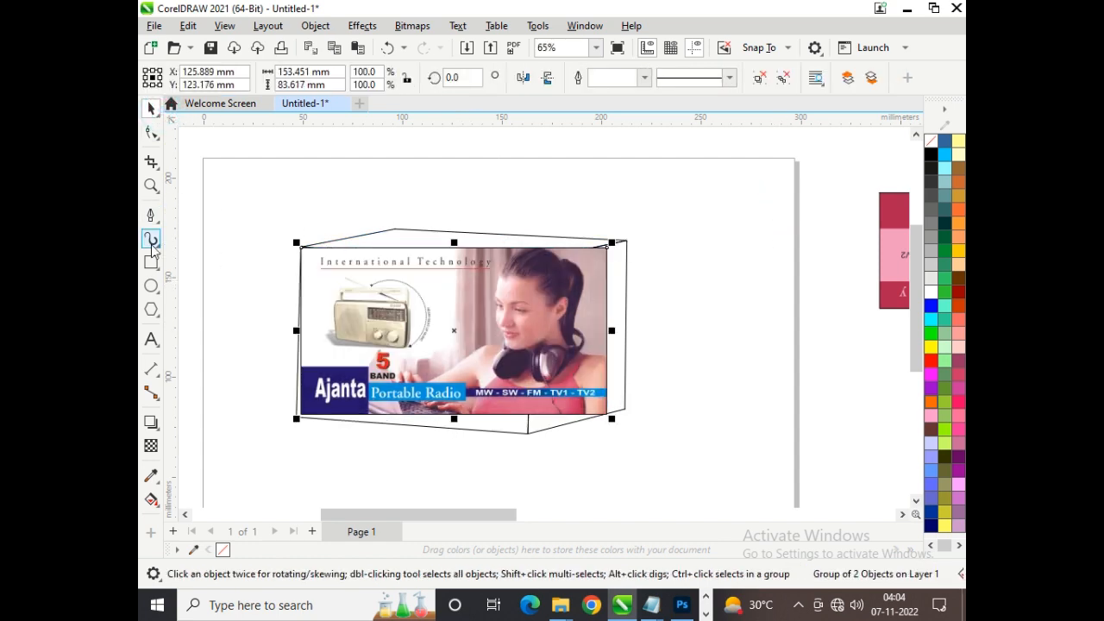
{"action": "left_click", "coordinate": [151, 184]}
{"action": "left_click_drag", "start_coordinate": [251, 210], "coordinate": [632, 474]}
{"action": "left_click", "coordinate": [151, 109]}
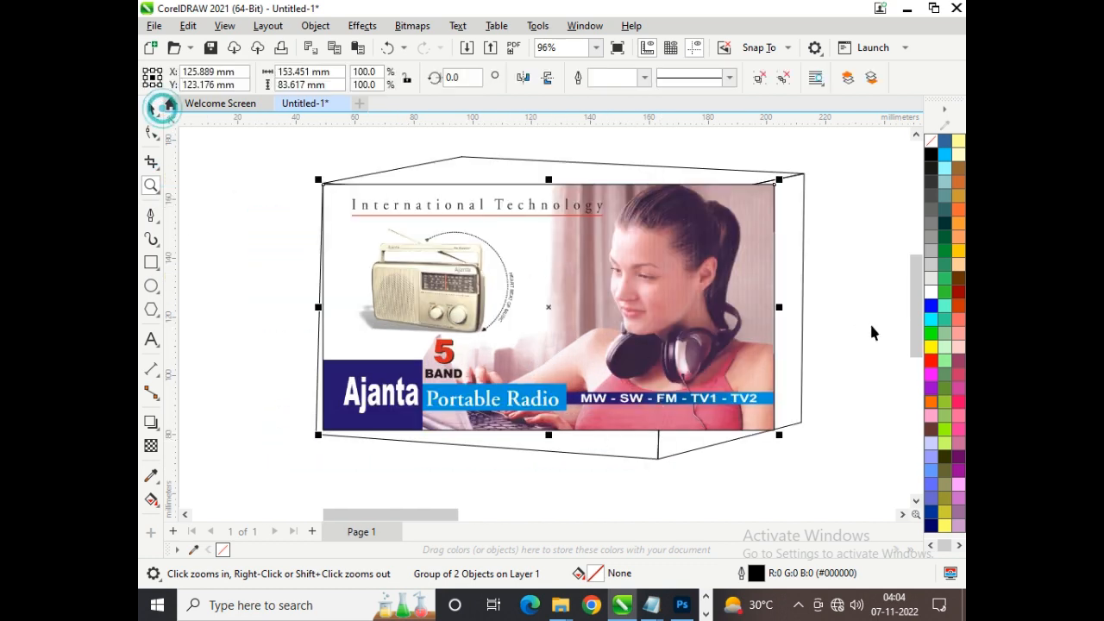
{"action": "left_click_drag", "start_coordinate": [786, 445], "coordinate": [673, 404]}
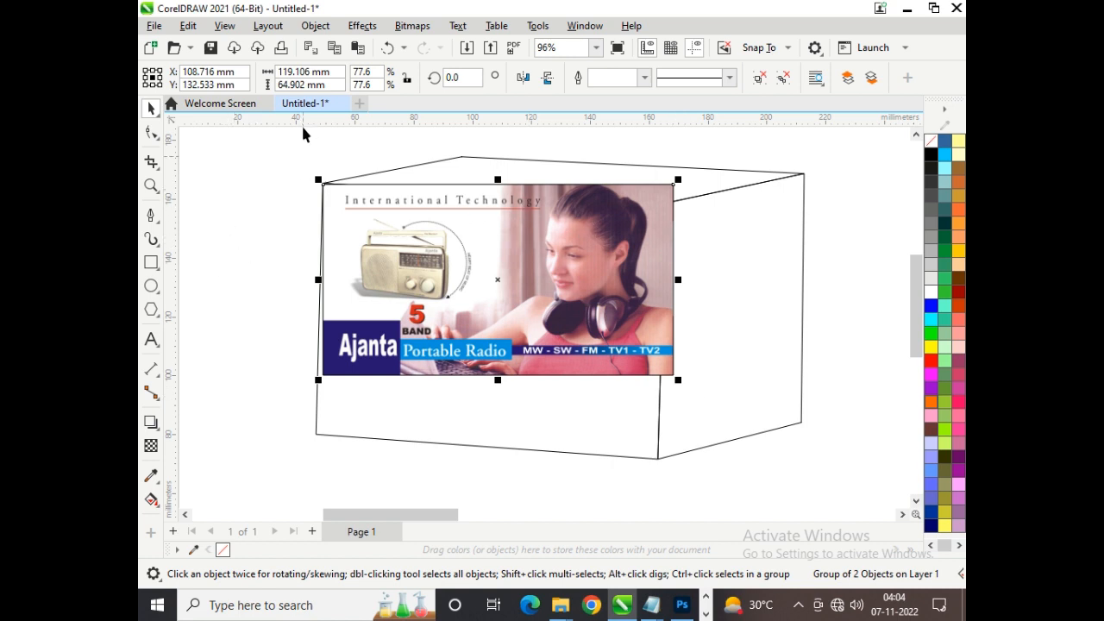
Add perspective to the front panel and fit its corners to the four corners of the box's front face
{"action": "left_click", "coordinate": [315, 26]}
{"action": "mouse_move", "coordinate": [530, 383]}
{"action": "left_click", "coordinate": [636, 386]}
{"action": "left_click_drag", "start_coordinate": [321, 376], "coordinate": [317, 434]}
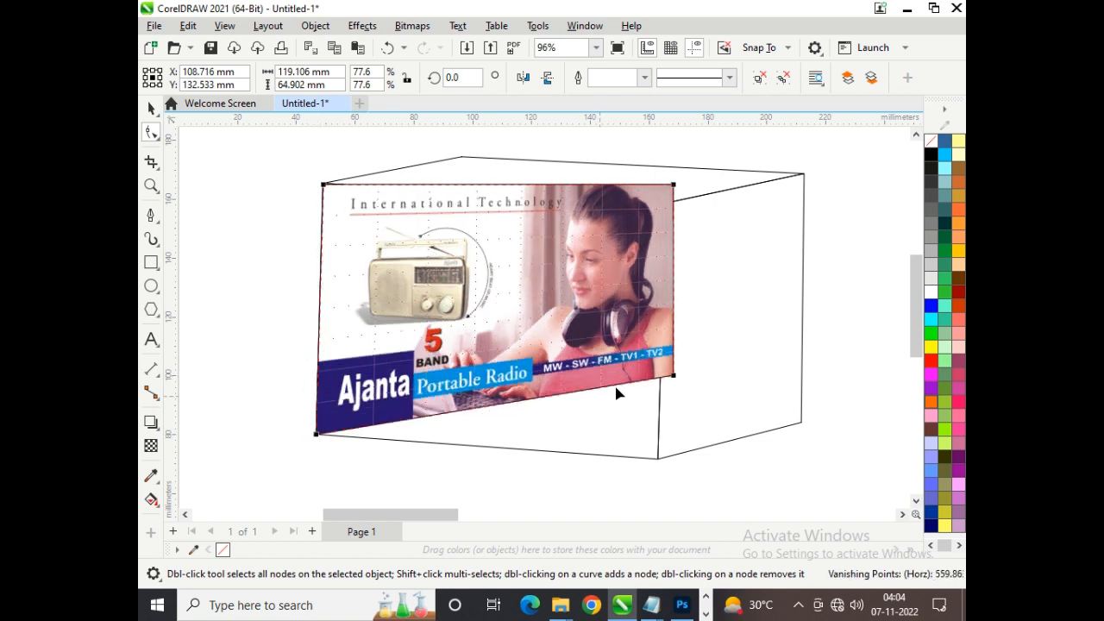
{"action": "left_click_drag", "start_coordinate": [676, 374], "coordinate": [659, 461]}
{"action": "left_click_drag", "start_coordinate": [673, 187], "coordinate": [664, 207]}
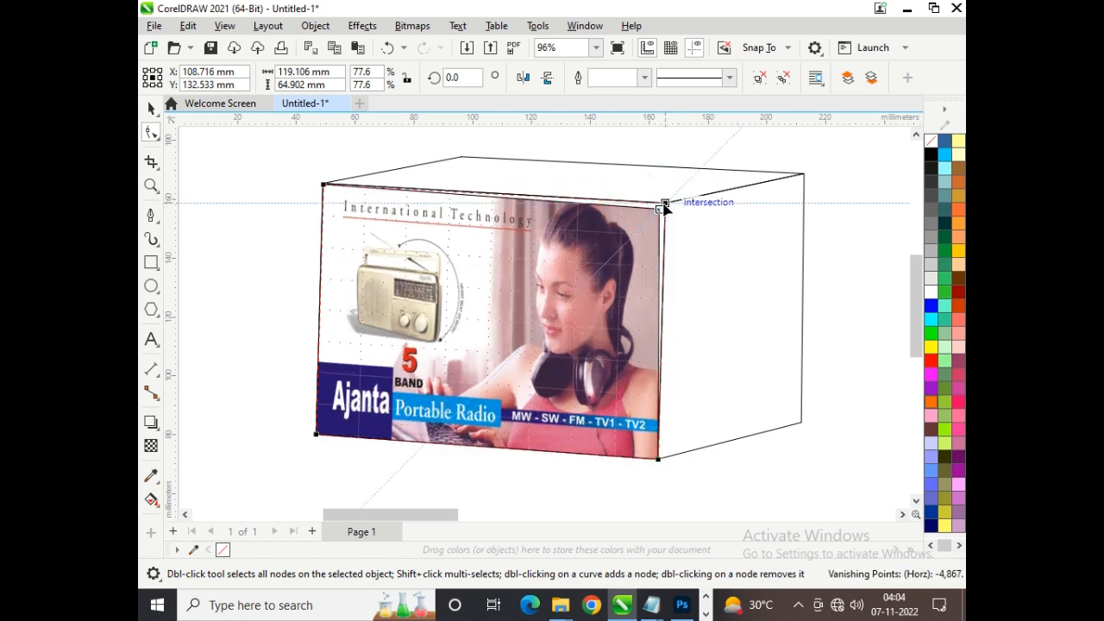
{"action": "left_click_drag", "start_coordinate": [322, 185], "coordinate": [323, 184]}
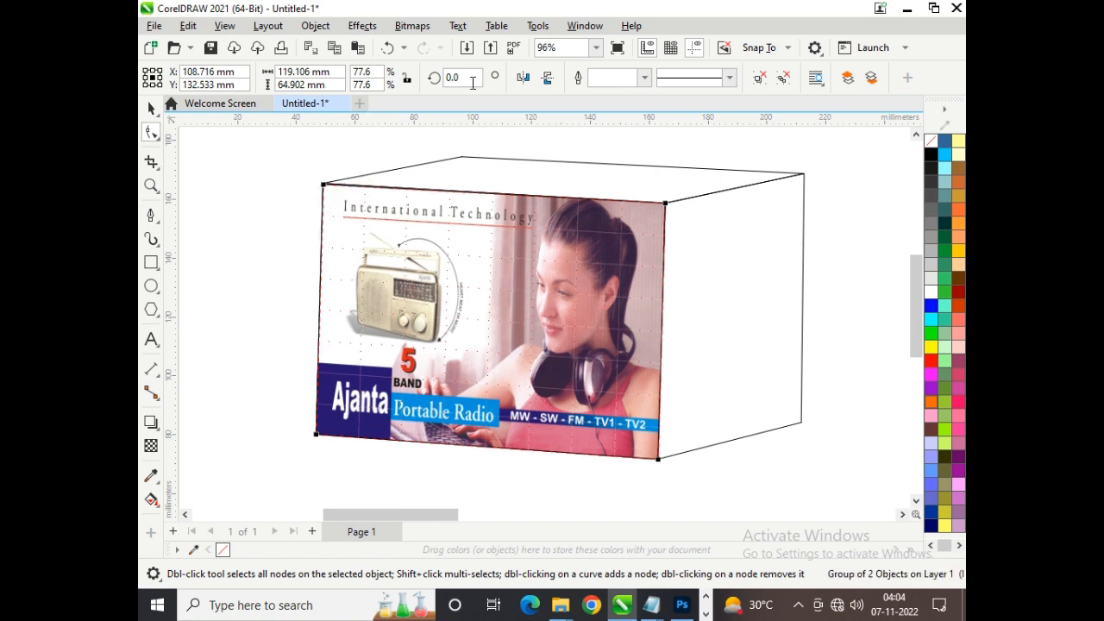
Ungroup the fitted front panel image and its rectangular frame
{"action": "left_click", "coordinate": [151, 108]}
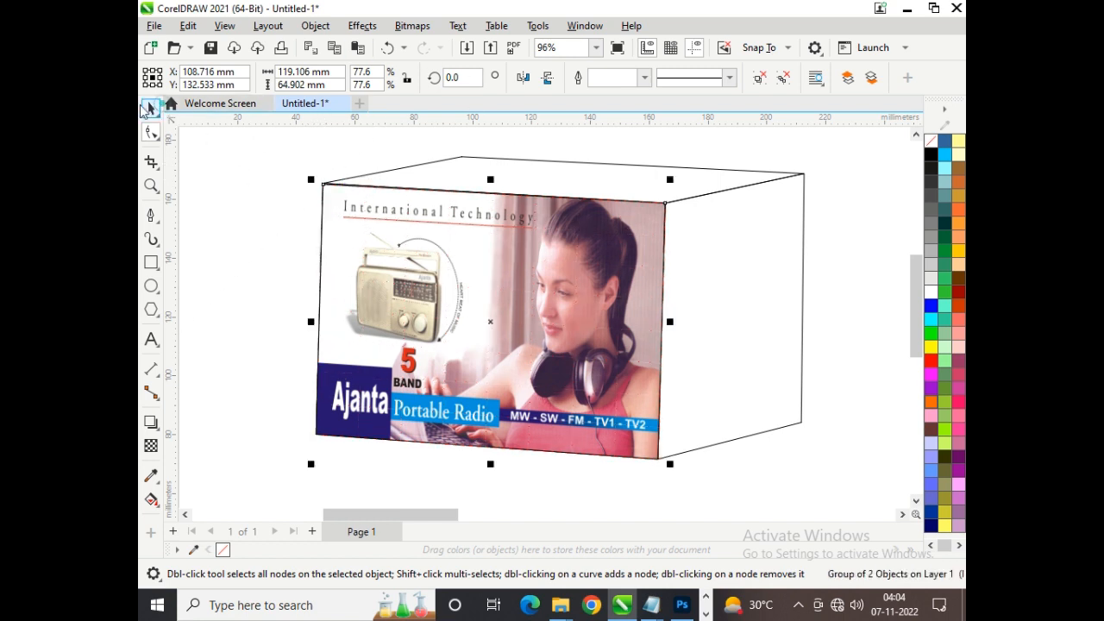
{"action": "left_click", "coordinate": [759, 77]}
{"action": "left_click", "coordinate": [545, 274]}
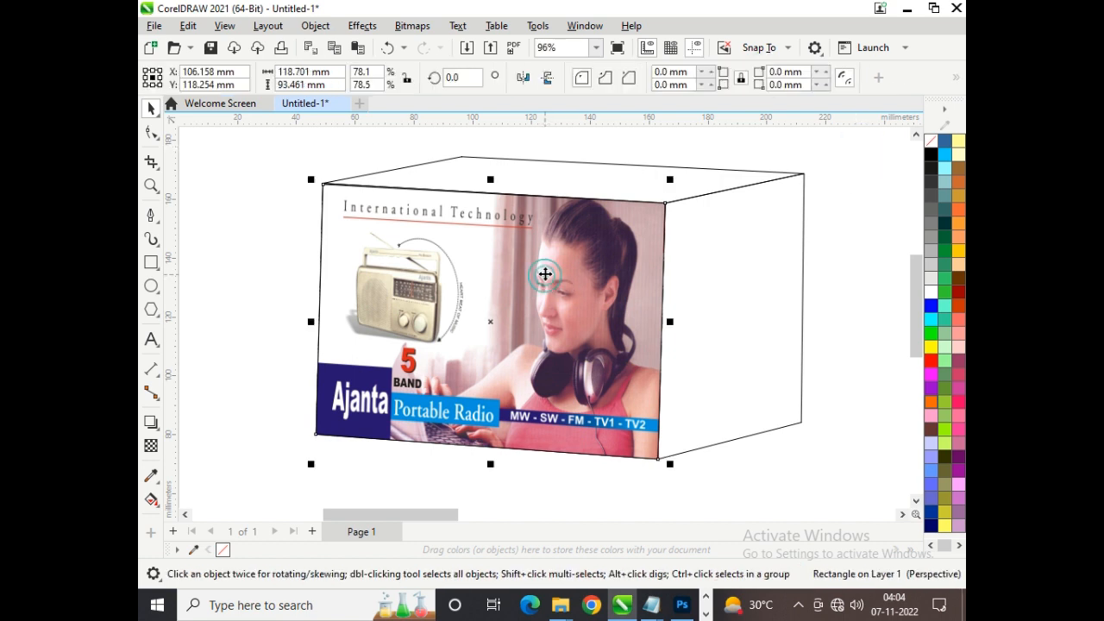
{"action": "key", "text": "Escape"}
{"action": "scroll", "coordinate": [385, 239], "scroll_direction": "down", "scroll_amount": 2}
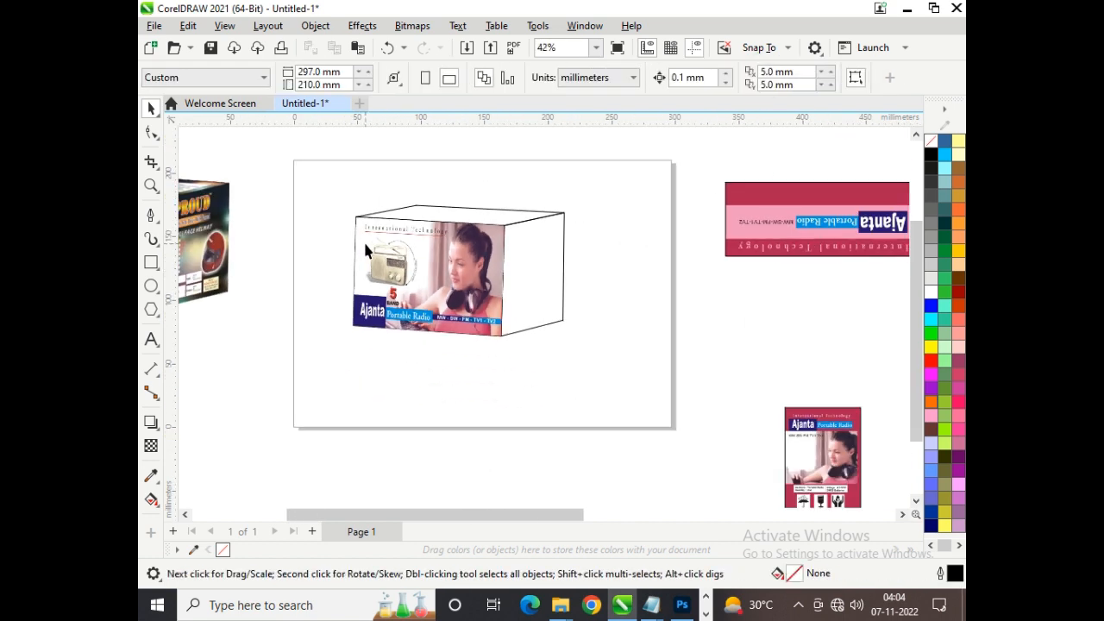
Move the grouped side panel onto the box's side face, aligning its upper-left corner with the front vertical edge
{"action": "left_click_drag", "start_coordinate": [819, 447], "coordinate": [649, 307]}
{"action": "left_click", "coordinate": [151, 186]}
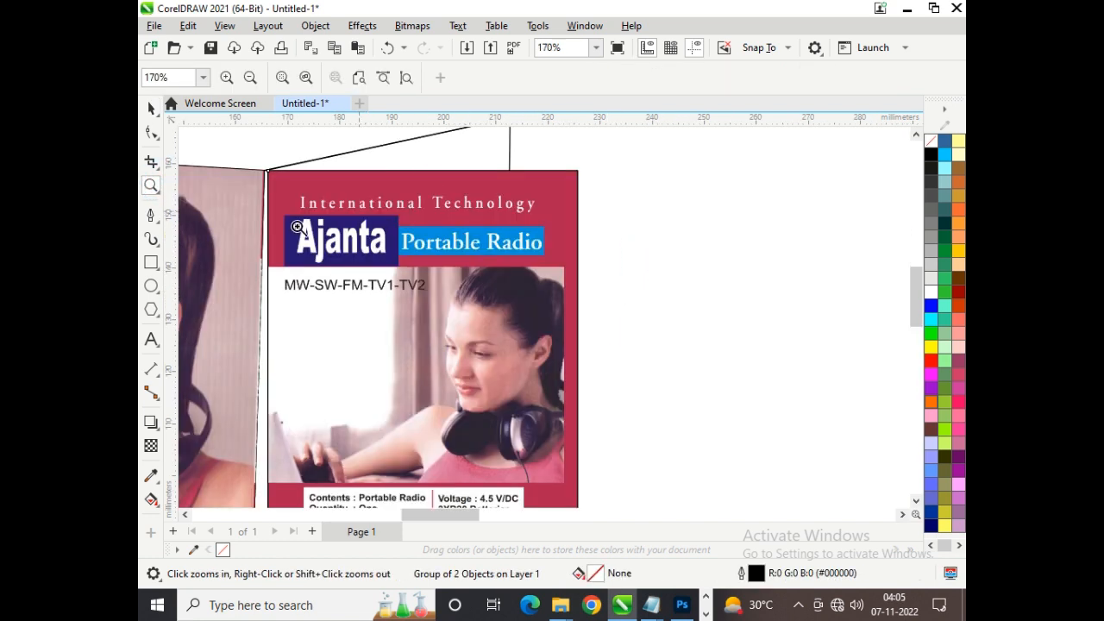
{"action": "left_click", "coordinate": [151, 110]}
{"action": "left_click", "coordinate": [348, 212]}
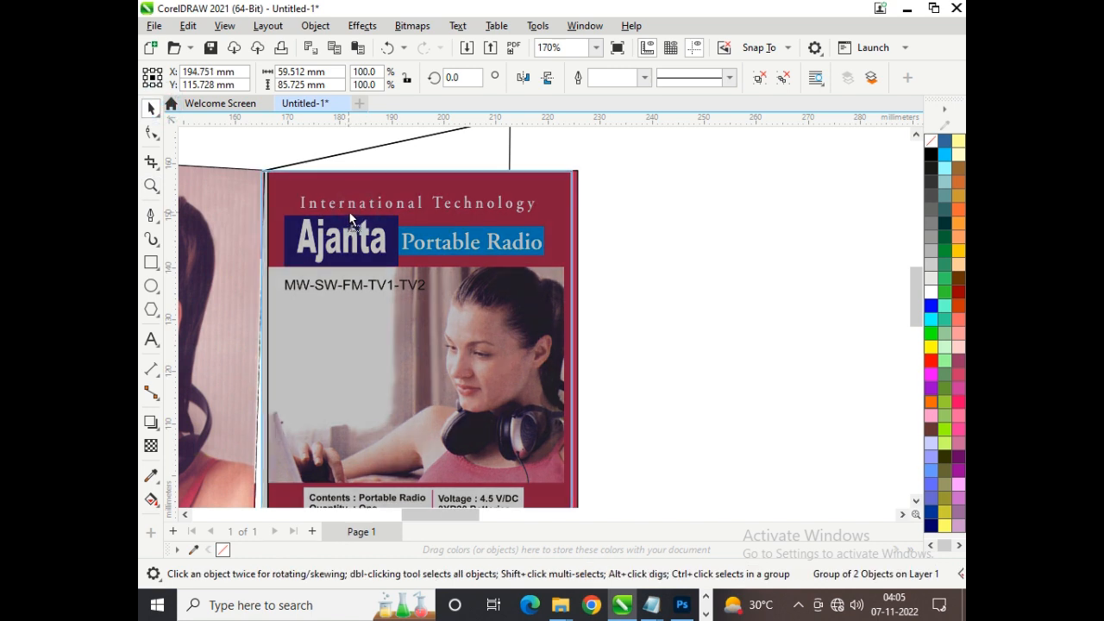
{"action": "left_click_drag", "start_coordinate": [349, 211], "coordinate": [350, 213]}
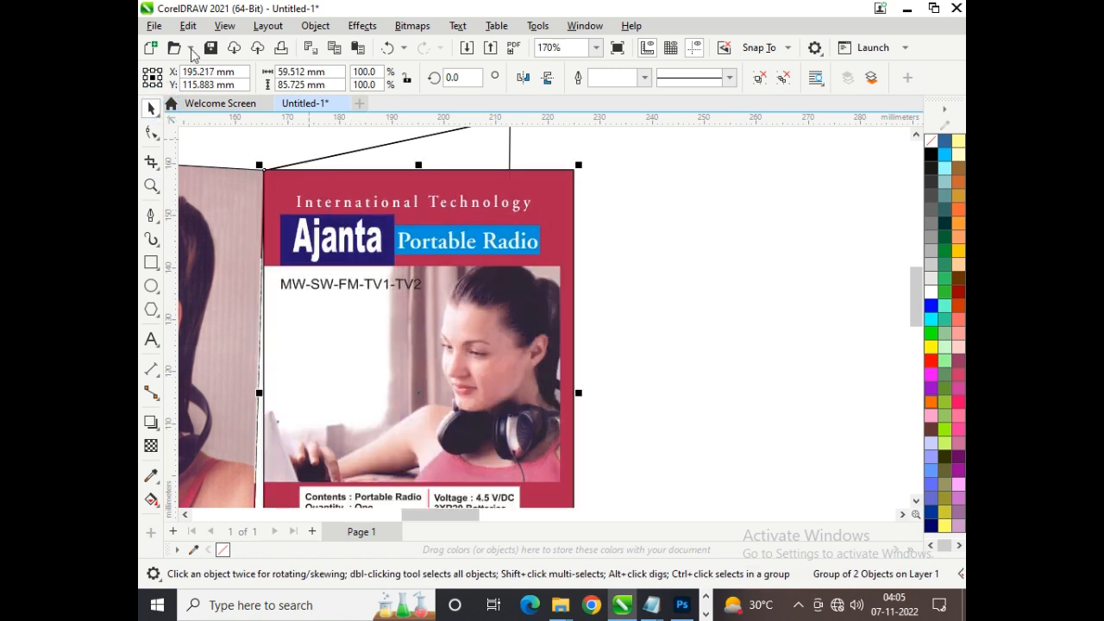
{"action": "scroll", "coordinate": [438, 159], "scroll_direction": "down", "scroll_amount": 1}
{"action": "scroll", "coordinate": [438, 164], "scroll_direction": "down", "scroll_amount": 2}
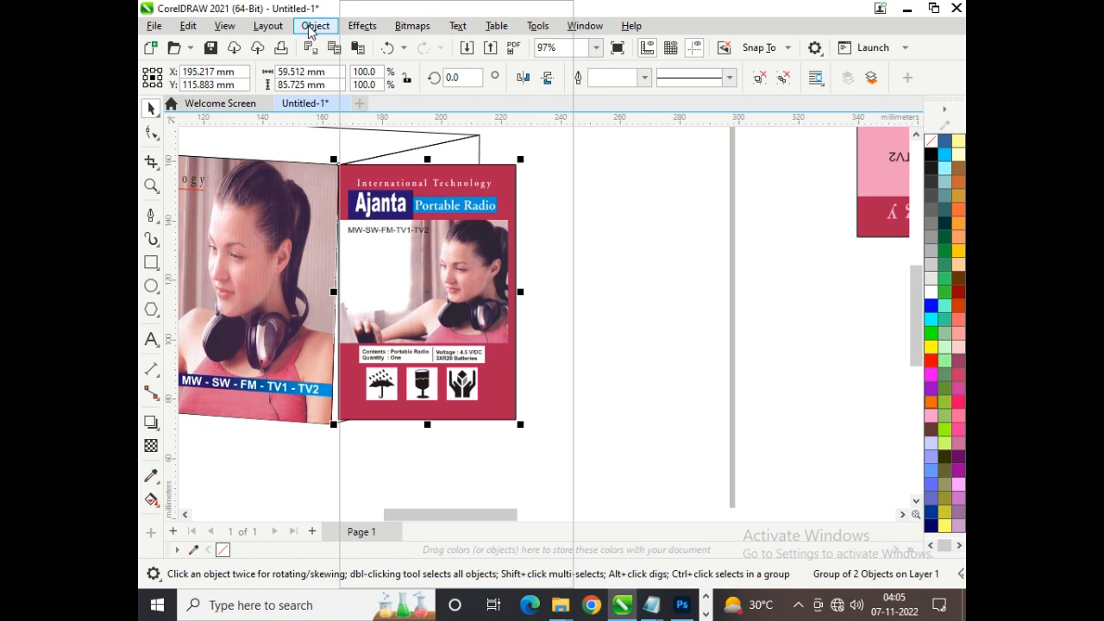
Add perspective to the side panel and fit its corners to the four corners of the box's side face
{"action": "left_click", "coordinate": [316, 25]}
{"action": "mouse_move", "coordinate": [535, 379]}
{"action": "left_click", "coordinate": [610, 385]}
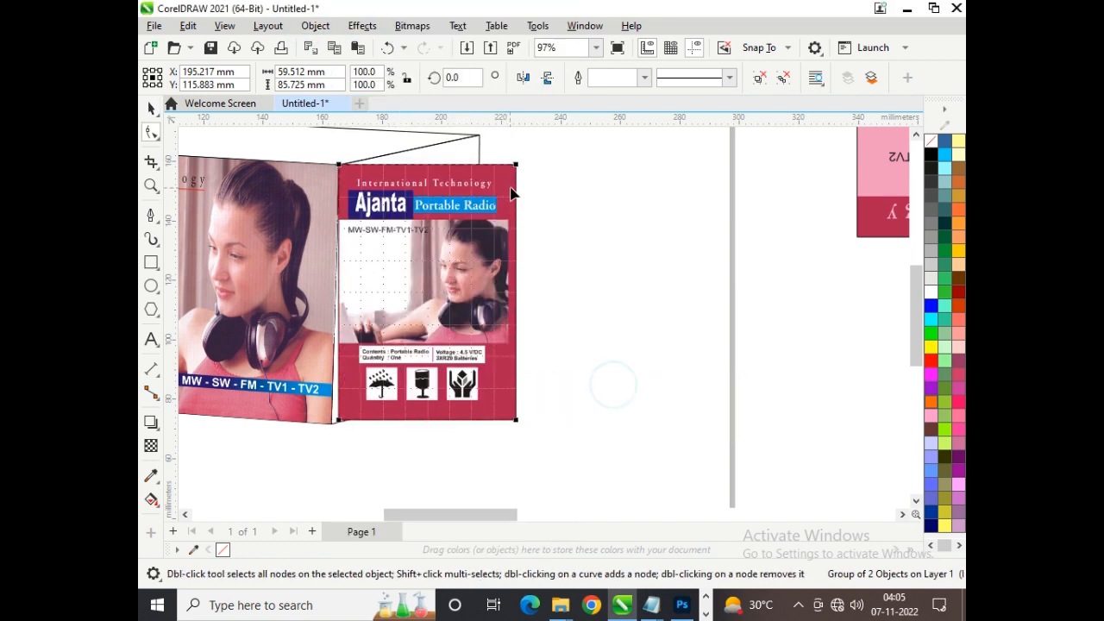
{"action": "left_click_drag", "start_coordinate": [514, 165], "coordinate": [475, 138]}
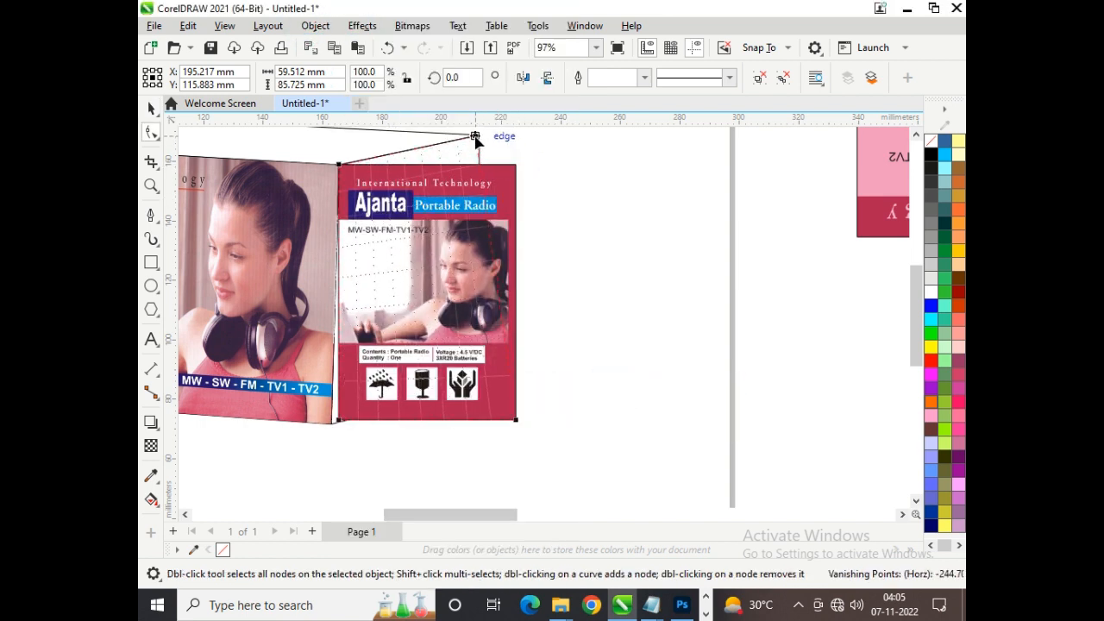
{"action": "left_click_drag", "start_coordinate": [516, 421], "coordinate": [477, 387]}
{"action": "left_click_drag", "start_coordinate": [337, 420], "coordinate": [331, 423]}
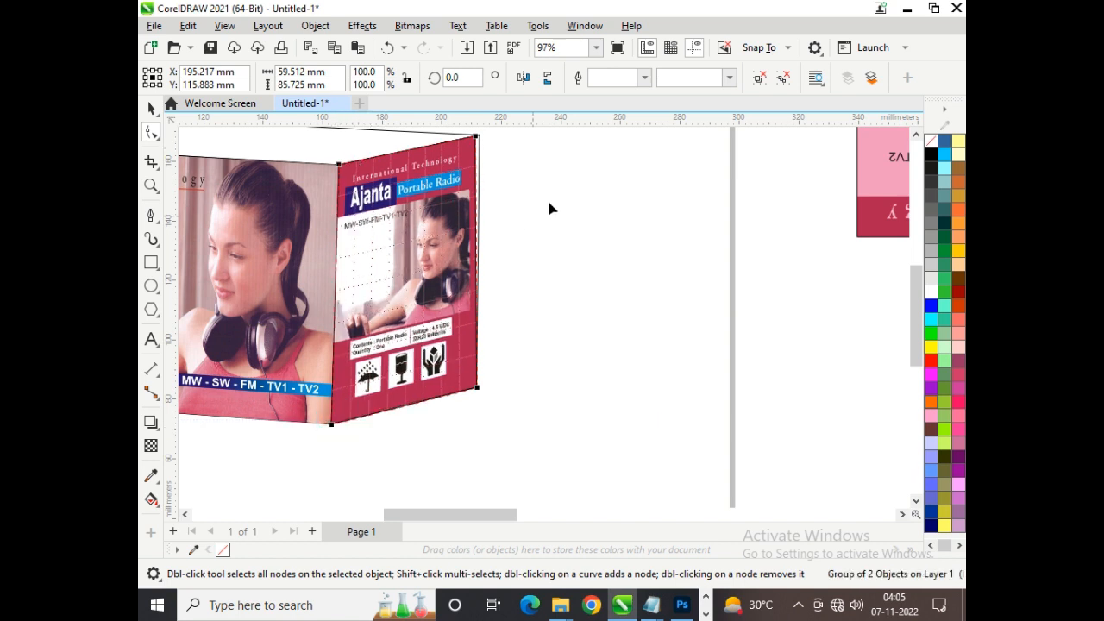
{"action": "left_click_drag", "start_coordinate": [476, 137], "coordinate": [480, 136]}
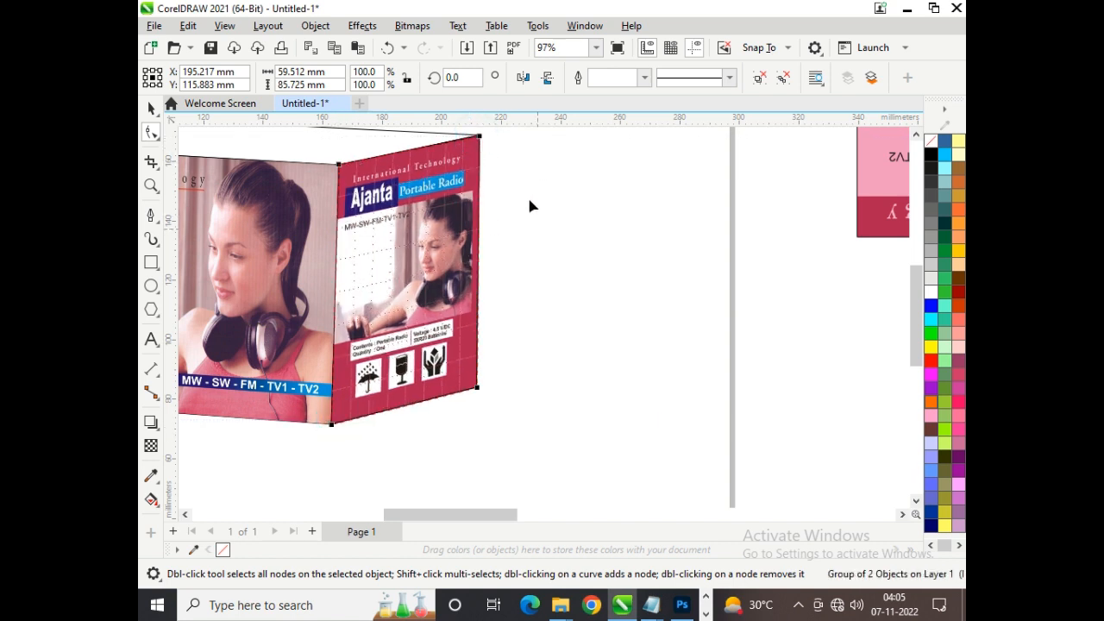
{"action": "left_click", "coordinate": [149, 110]}
{"action": "scroll", "coordinate": [563, 304], "scroll_direction": "down", "scroll_amount": 3}
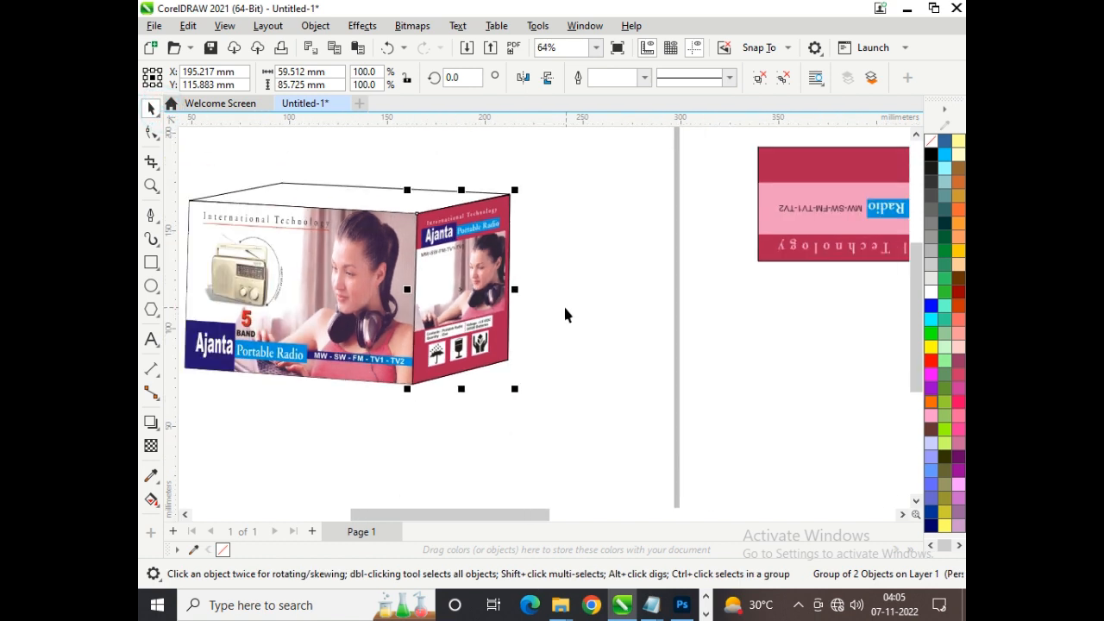
{"action": "left_click", "coordinate": [484, 262], "text": "ctrl"}
{"action": "left_click", "coordinate": [616, 256]}
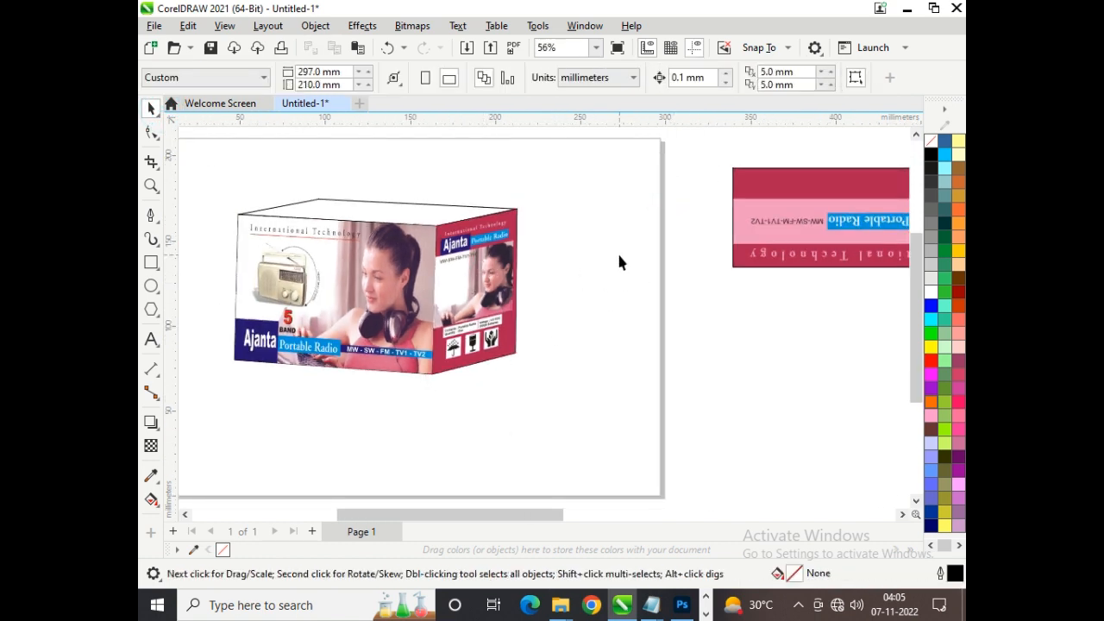
Align the top panel with the top face's back-left corner and scale it to 70.3%, about 108 × 41 mm
{"action": "scroll", "coordinate": [615, 251], "scroll_direction": "down", "scroll_amount": 1}
{"action": "left_click", "coordinate": [792, 243]}
{"action": "left_click_drag", "start_coordinate": [586, 310], "coordinate": [431, 264]}
{"action": "left_click", "coordinate": [151, 186]}
{"action": "left_click_drag", "start_coordinate": [259, 195], "coordinate": [519, 346]}
{"action": "key", "text": "space"}
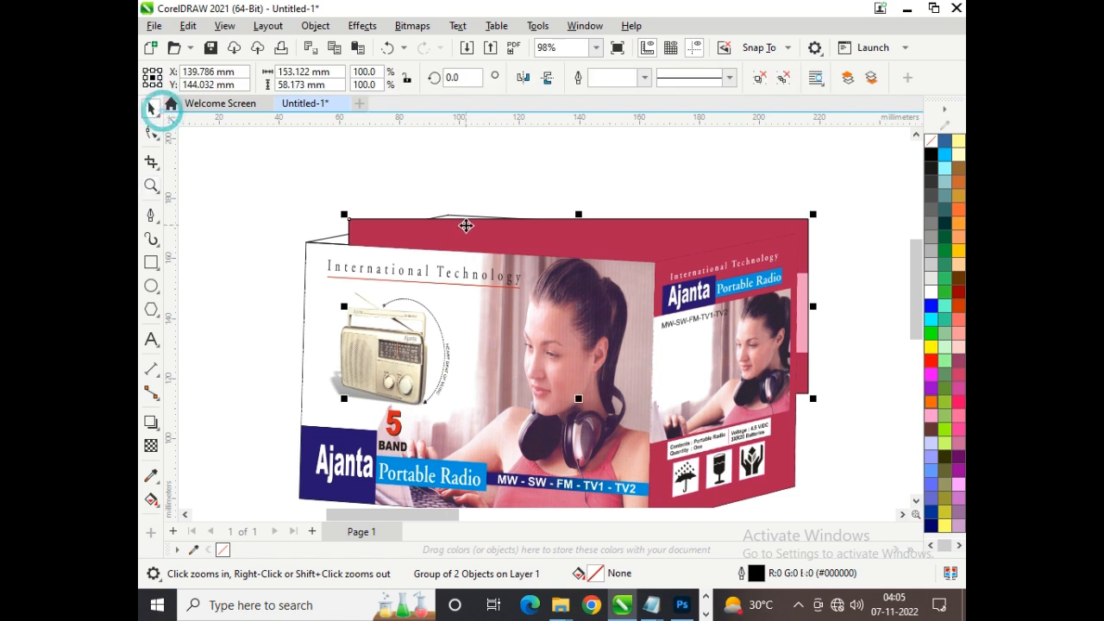
{"action": "left_click_drag", "start_coordinate": [465, 225], "coordinate": [561, 222]}
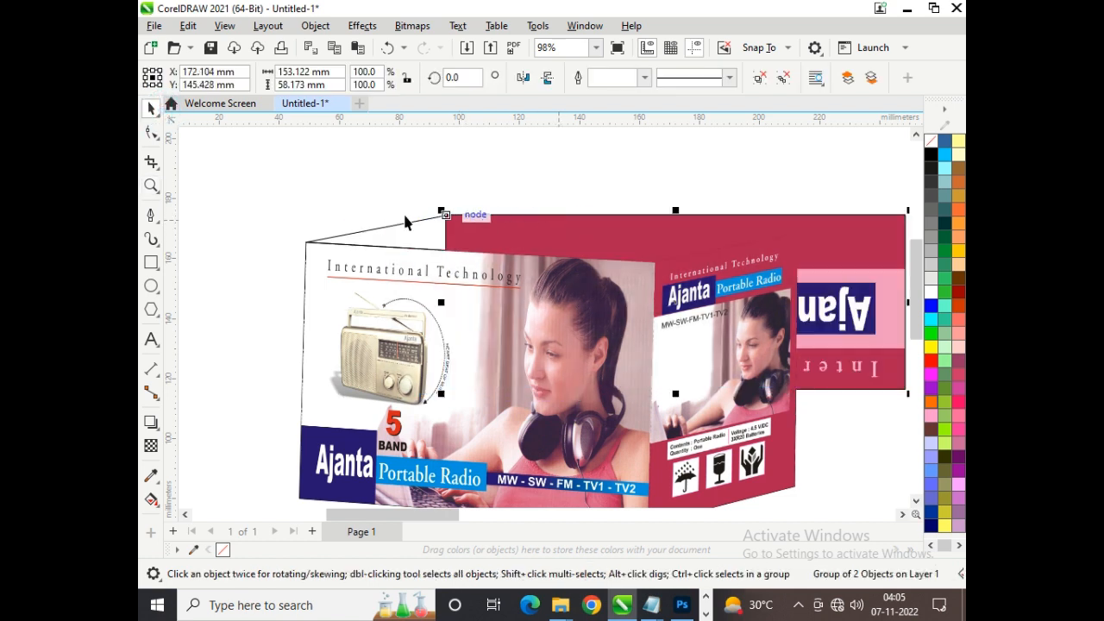
{"action": "scroll", "coordinate": [279, 210], "scroll_direction": "down", "scroll_amount": 2}
{"action": "left_click_drag", "start_coordinate": [609, 301], "coordinate": [542, 278]}
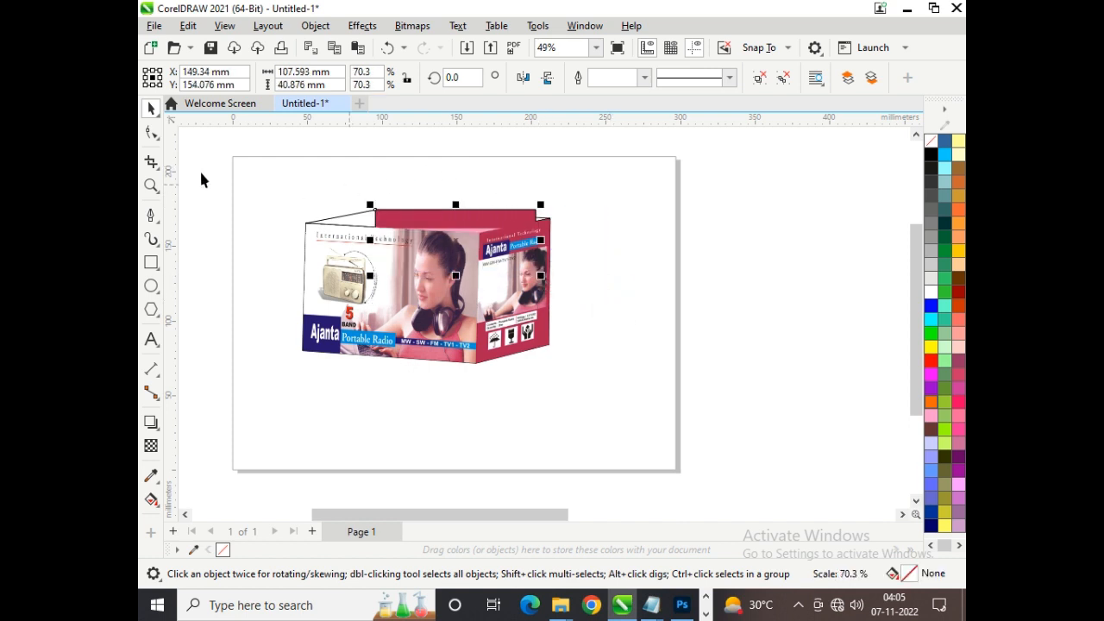
Add perspective to the top panel and fit its corners to the four corners of the box's top face
{"action": "left_click", "coordinate": [151, 184]}
{"action": "left_click_drag", "start_coordinate": [290, 192], "coordinate": [626, 297]}
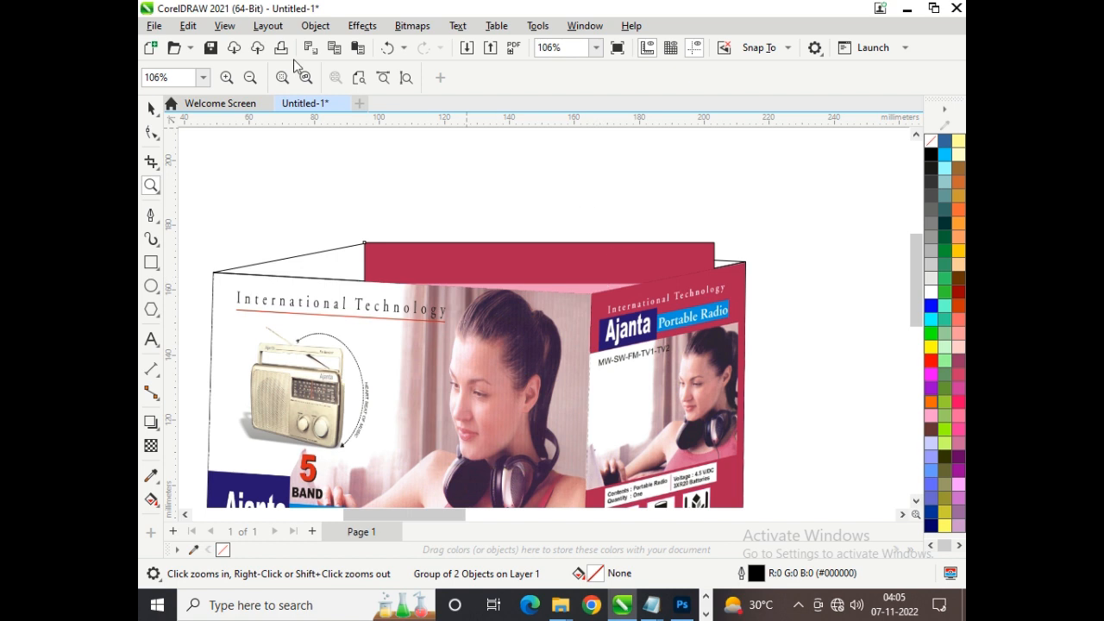
{"action": "left_click", "coordinate": [151, 110]}
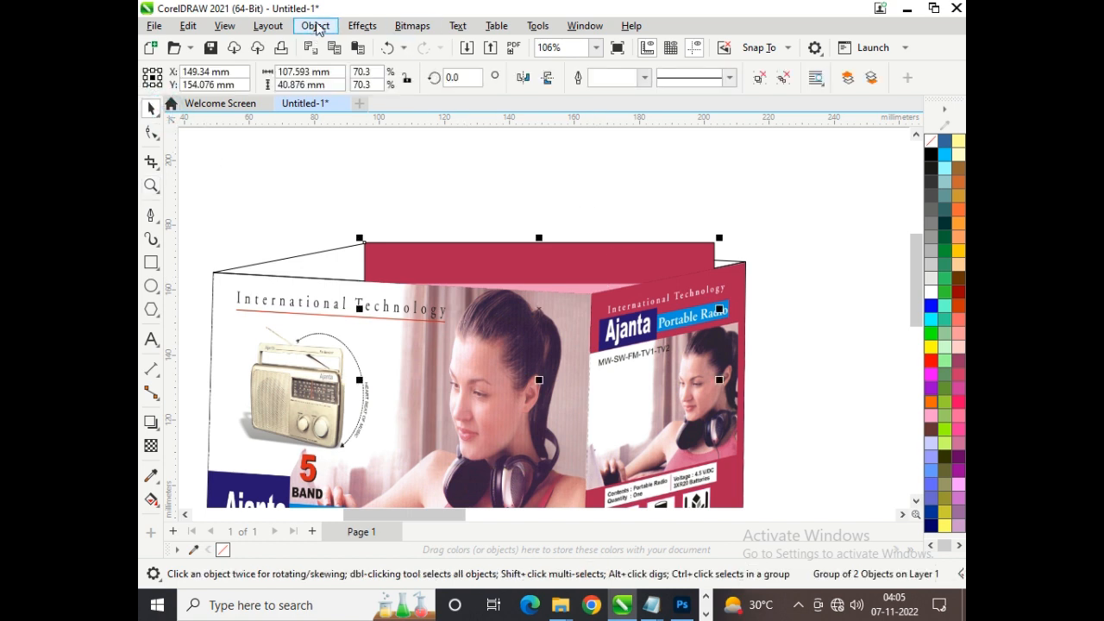
{"action": "left_click", "coordinate": [316, 26]}
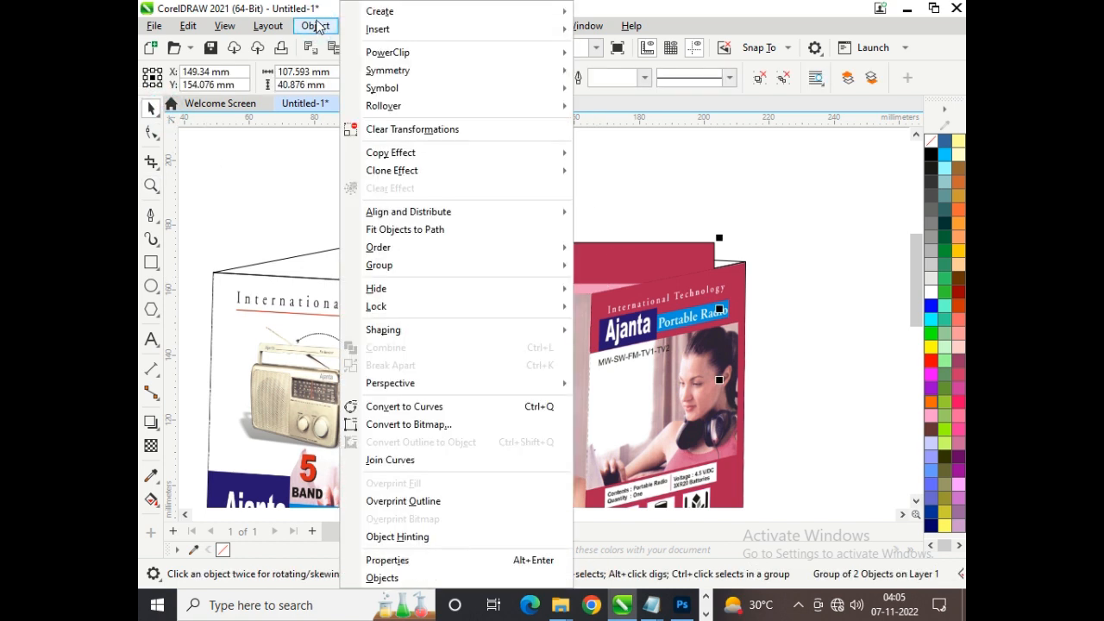
{"action": "mouse_move", "coordinate": [543, 386]}
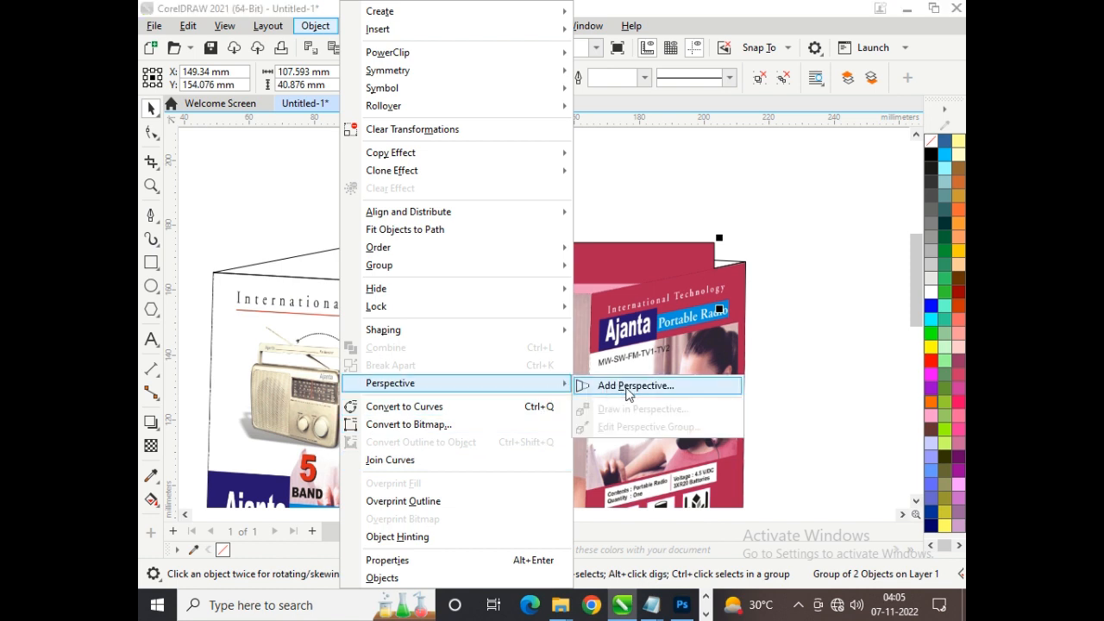
{"action": "left_click", "coordinate": [626, 391]}
{"action": "left_click_drag", "start_coordinate": [363, 374], "coordinate": [215, 274]}
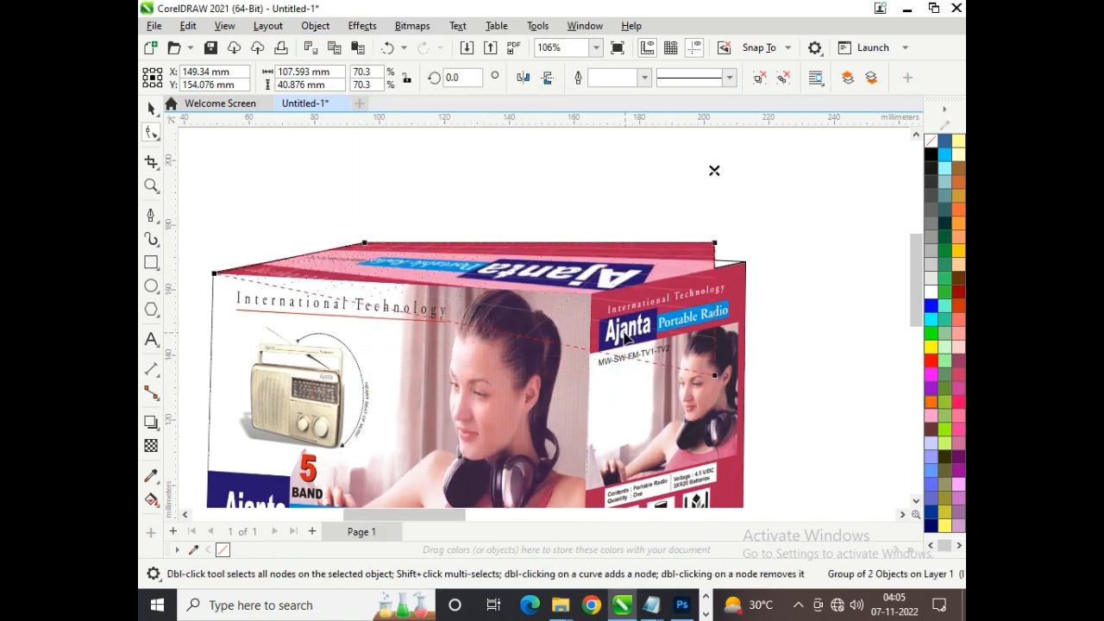
{"action": "left_click_drag", "start_coordinate": [718, 379], "coordinate": [592, 294]}
{"action": "left_click_drag", "start_coordinate": [715, 243], "coordinate": [745, 261]}
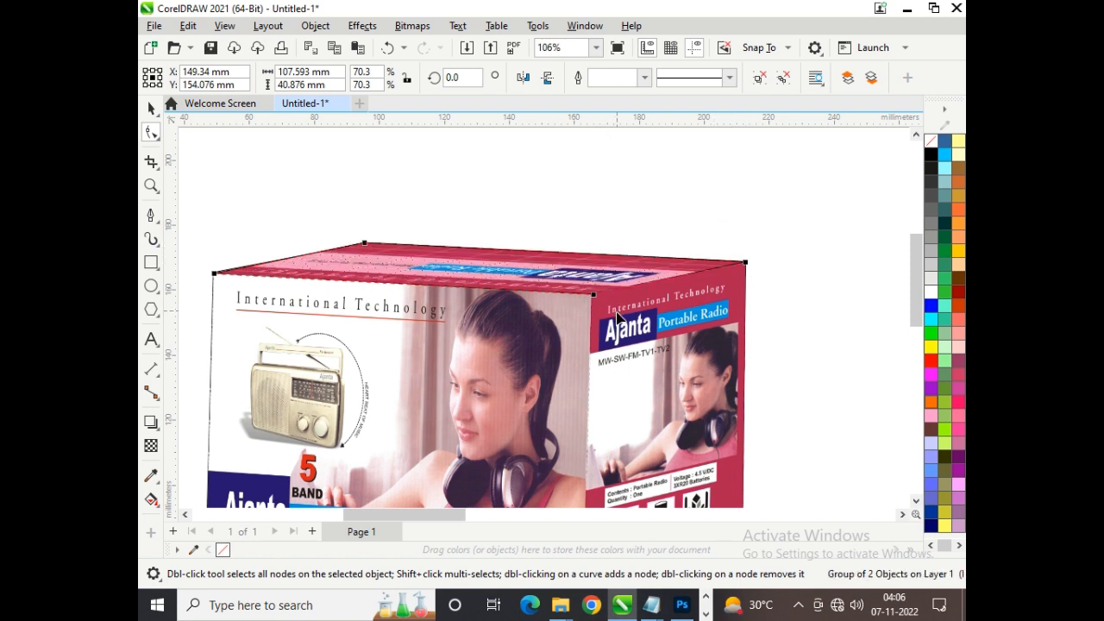
{"action": "left_click_drag", "start_coordinate": [747, 263], "coordinate": [745, 261]}
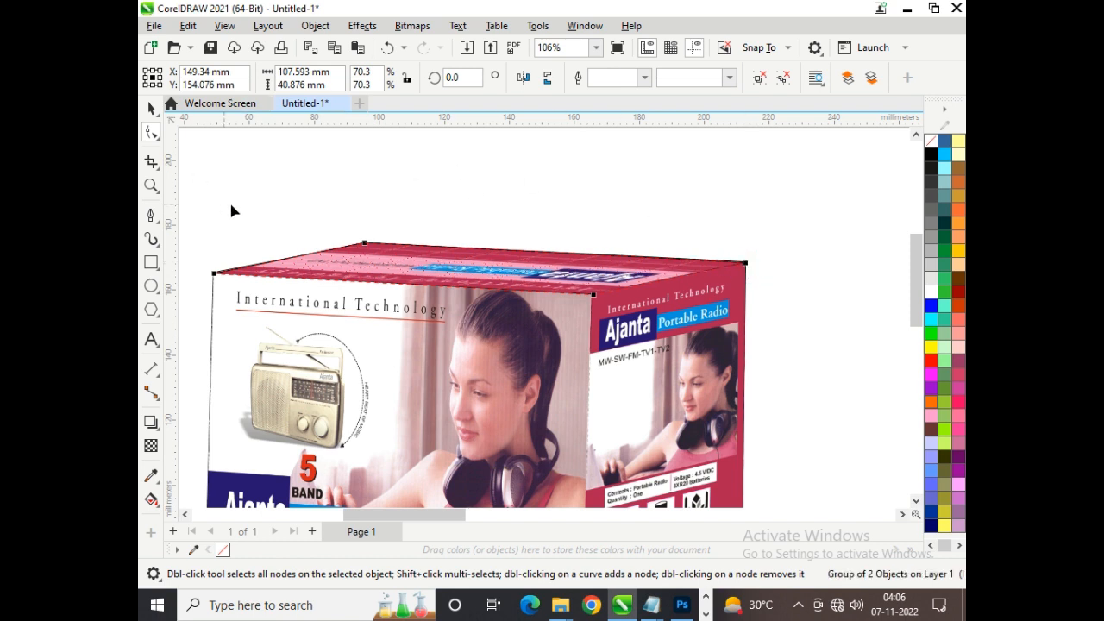
{"action": "left_click", "coordinate": [148, 110]}
{"action": "left_click", "coordinate": [781, 173]}
{"action": "left_click", "coordinate": [548, 263]}
{"action": "key", "text": "Escape"}
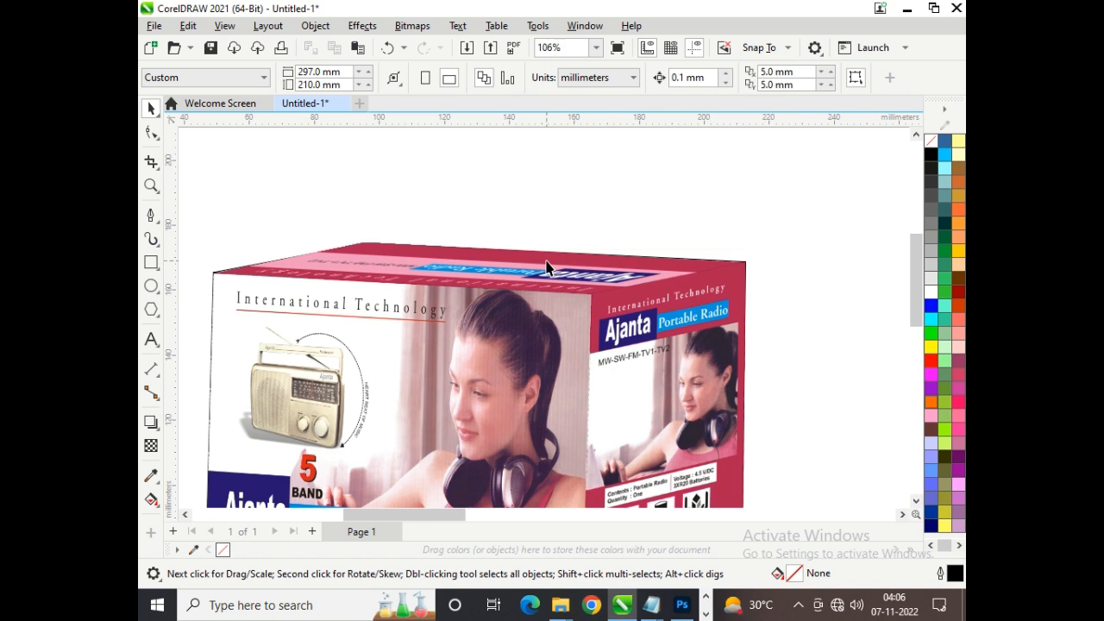
{"action": "scroll", "coordinate": [591, 260], "scroll_direction": "down", "scroll_amount": 2}
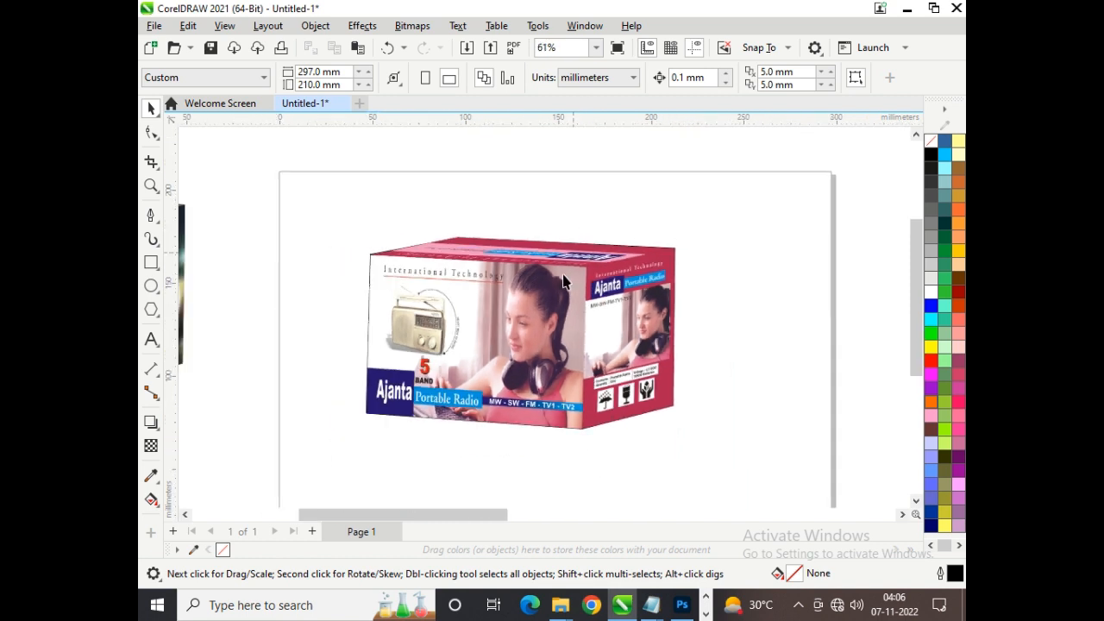
Move the front, top and side perspective panels together off the traced box outline, and delete the outline
{"action": "left_click_drag", "start_coordinate": [335, 207], "coordinate": [798, 500]}
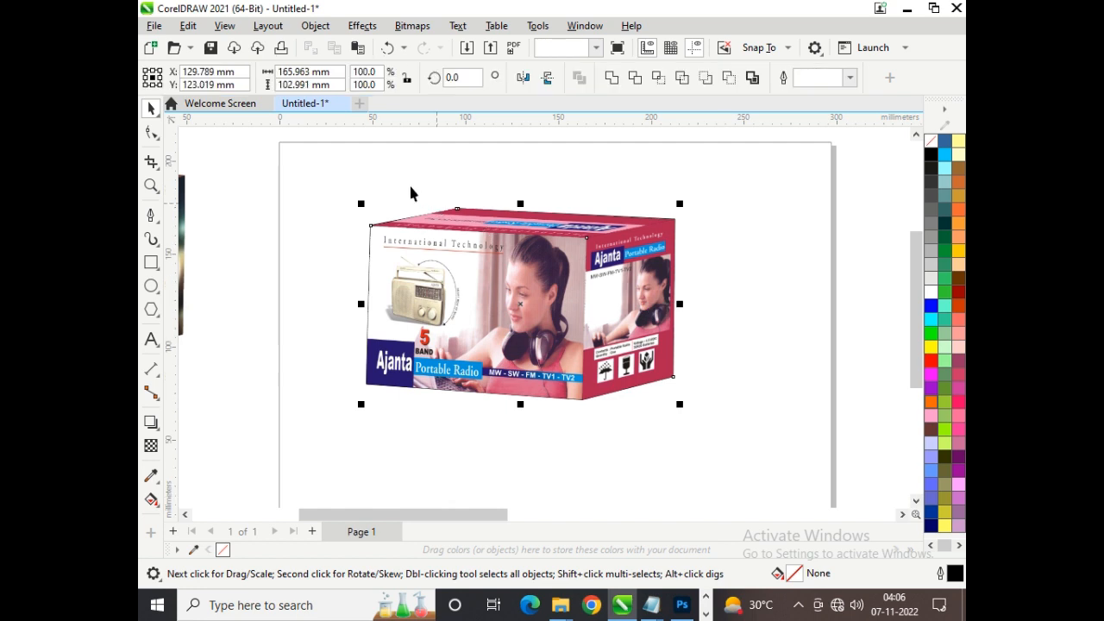
{"action": "left_click", "coordinate": [498, 180]}
{"action": "left_click", "coordinate": [448, 310]}
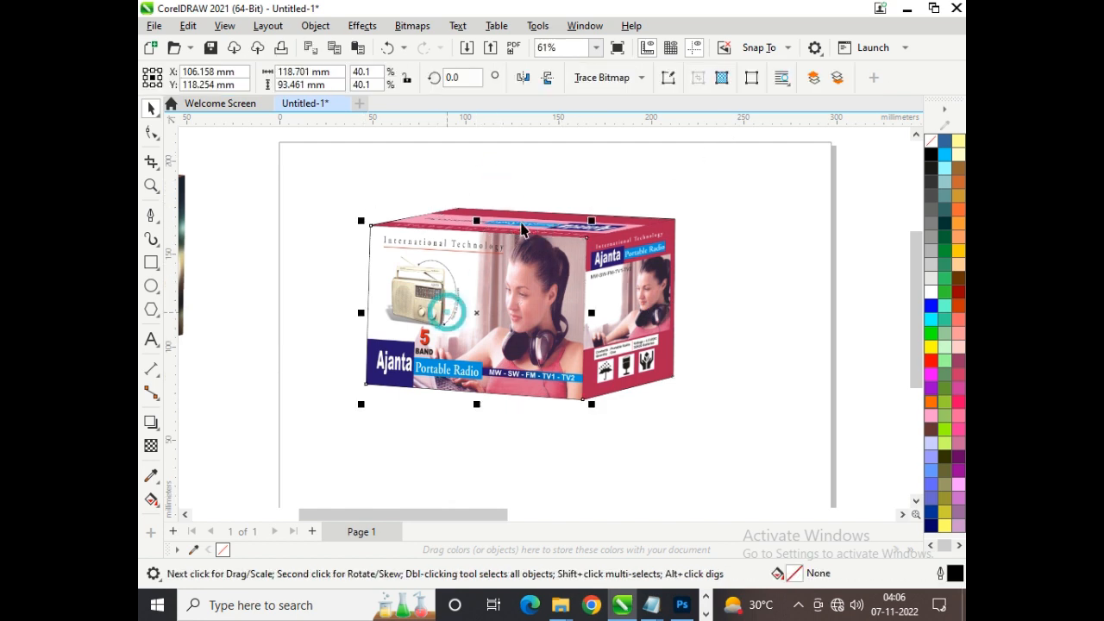
{"action": "left_click", "coordinate": [543, 211], "text": "shift"}
{"action": "left_click", "coordinate": [635, 277], "text": "shift"}
{"action": "scroll", "coordinate": [604, 239], "scroll_direction": "down", "scroll_amount": 1}
{"action": "left_click_drag", "start_coordinate": [547, 287], "coordinate": [656, 450]}
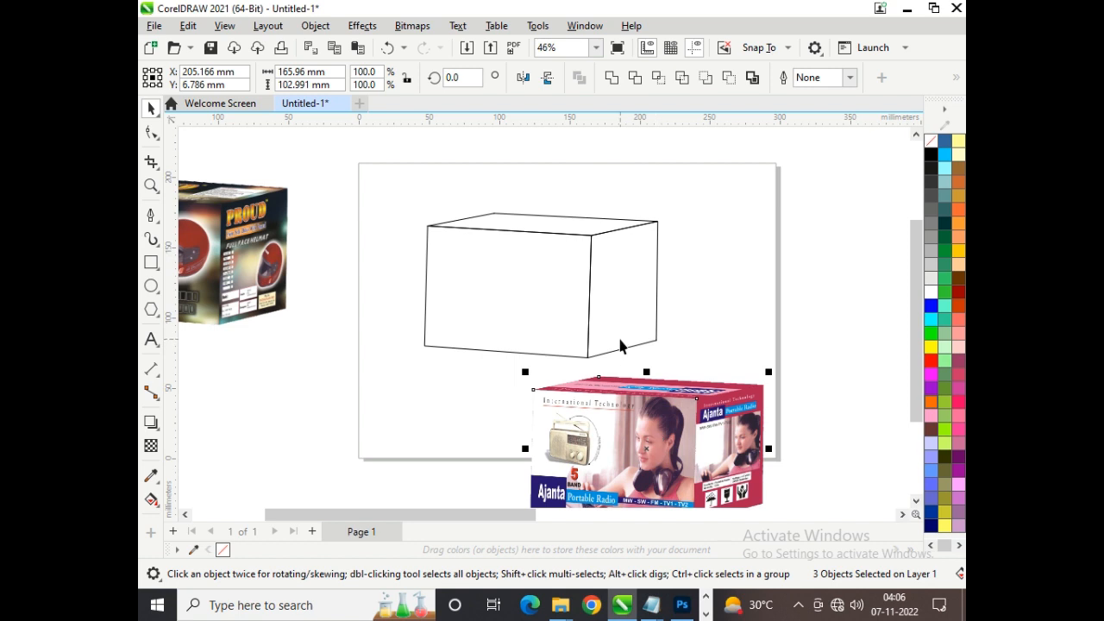
{"action": "left_click_drag", "start_coordinate": [399, 196], "coordinate": [635, 390]}
{"action": "key", "text": "Delete"}
Move the radio box mockup to the page's lower left and place the PROUD box picture above it, scaled to 30.3%
{"action": "scroll", "coordinate": [548, 255], "scroll_direction": "down", "scroll_amount": 1}
{"action": "left_click", "coordinate": [603, 377]}
{"action": "left_click_drag", "start_coordinate": [603, 423], "coordinate": [506, 355]}
{"action": "left_click_drag", "start_coordinate": [334, 257], "coordinate": [532, 247]}
{"action": "left_click_drag", "start_coordinate": [556, 183], "coordinate": [487, 233]}
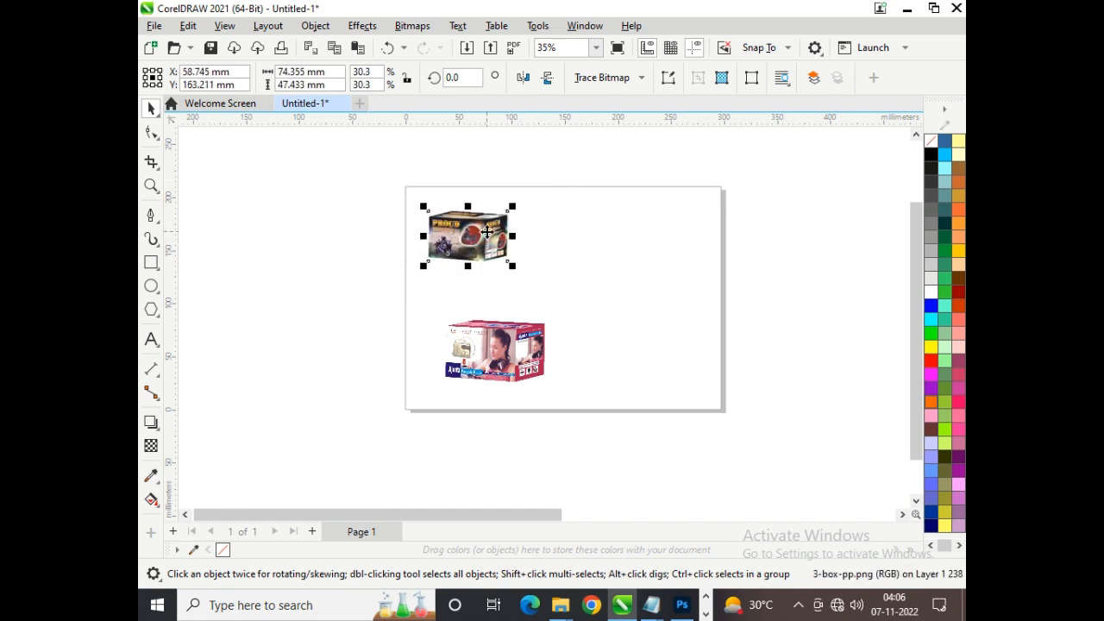
Enlarge the radio box mockup slightly and reposition it below the PROUD box picture
{"action": "left_click", "coordinate": [496, 359]}
{"action": "left_click_drag", "start_coordinate": [548, 317], "coordinate": [589, 291]}
{"action": "left_click_drag", "start_coordinate": [536, 342], "coordinate": [513, 329]}
Place the flat Ajanta artwork beside the mockup on the page's right half, scaled to 28.6%, about 120 × 82 mm
{"action": "scroll", "coordinate": [568, 325], "scroll_direction": "down", "scroll_amount": 3}
{"action": "left_click_drag", "start_coordinate": [824, 295], "coordinate": [601, 312]}
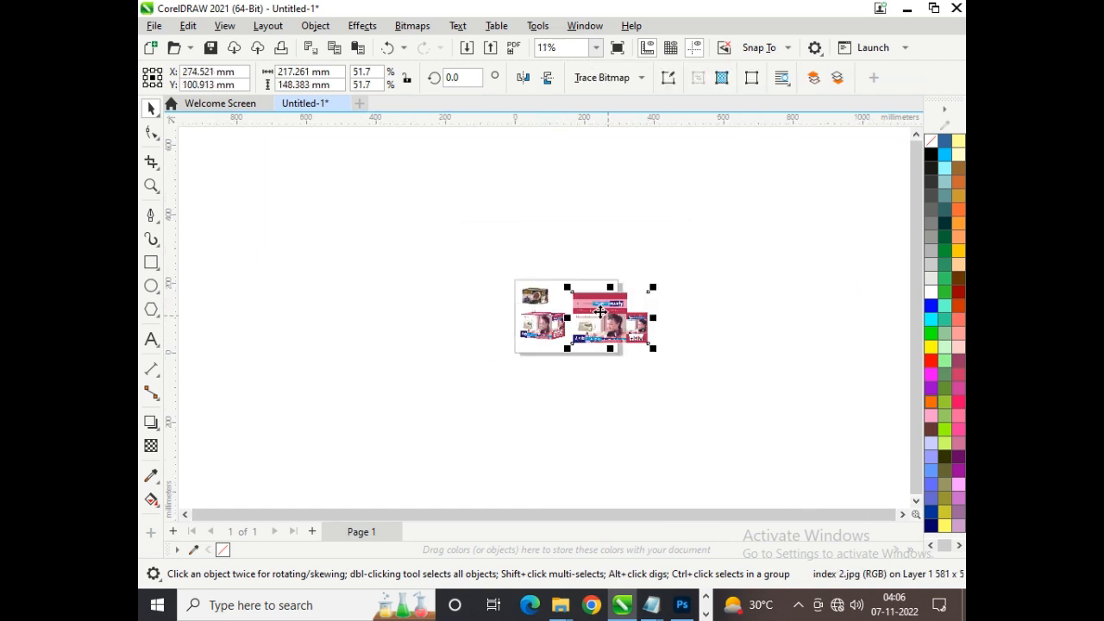
{"action": "left_click", "coordinate": [151, 186]}
{"action": "left_click_drag", "start_coordinate": [535, 262], "coordinate": [680, 358]}
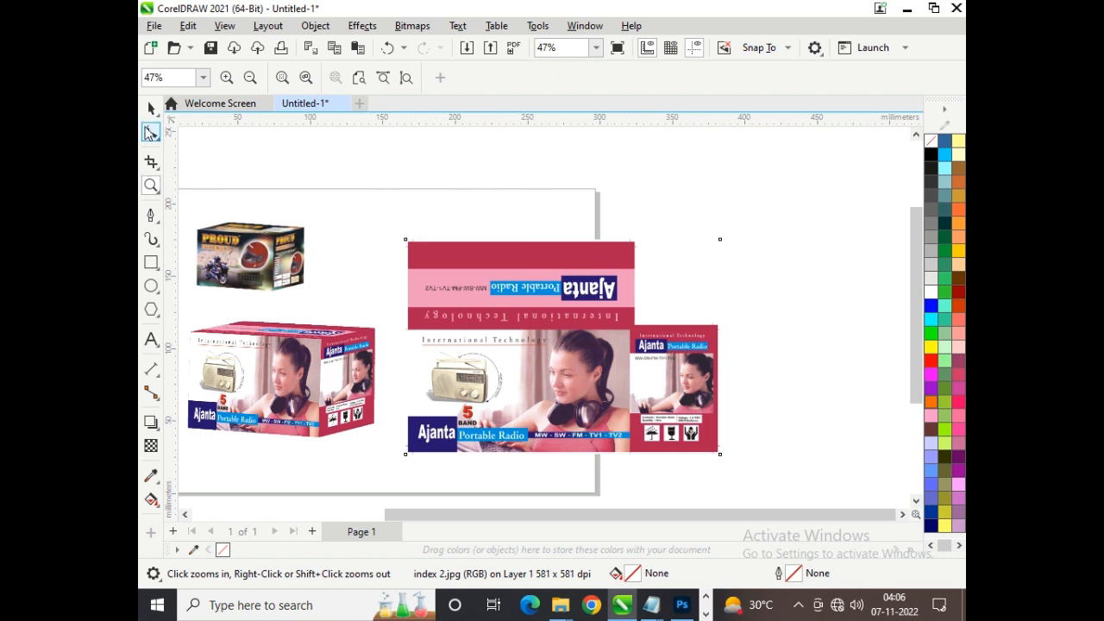
{"action": "left_click", "coordinate": [151, 108]}
{"action": "left_click_drag", "start_coordinate": [719, 238], "coordinate": [584, 318]}
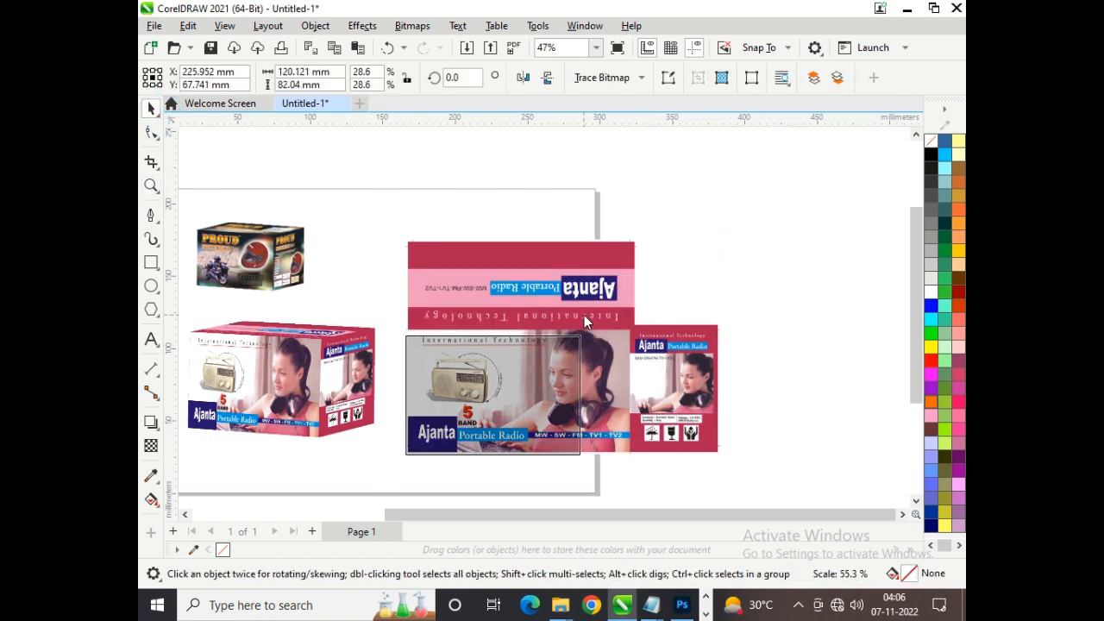
{"action": "left_click_drag", "start_coordinate": [488, 368], "coordinate": [500, 315]}
Examine the finished arrangement of both boxes and the flat artwork up close, and minimize the program to the desktop
{"action": "scroll", "coordinate": [650, 296], "scroll_direction": "down", "scroll_amount": 1}
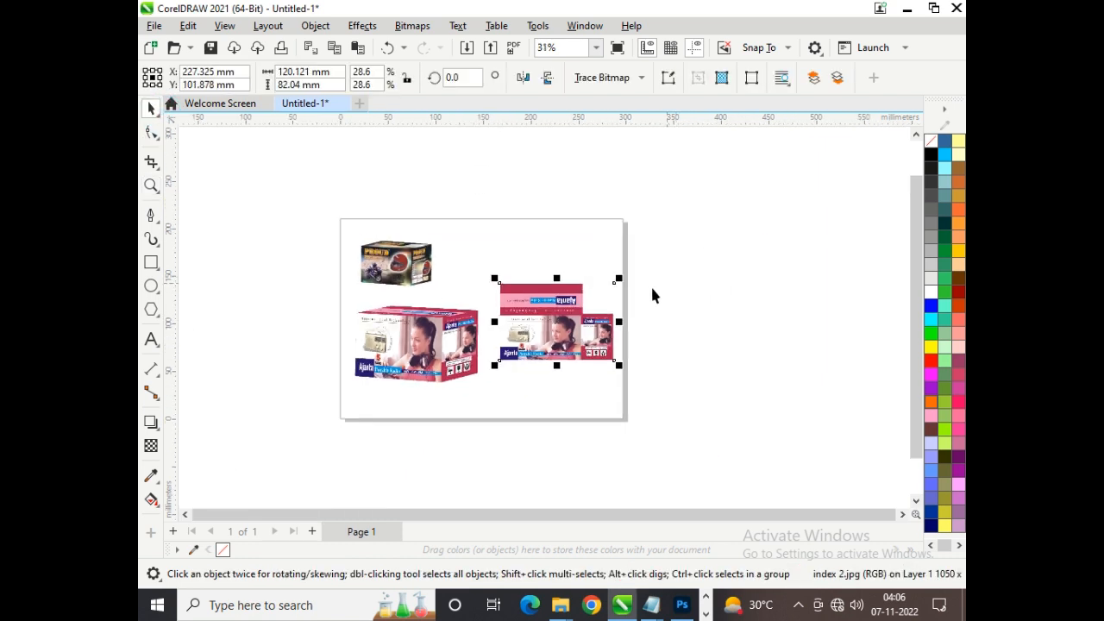
{"action": "left_click", "coordinate": [151, 186]}
{"action": "left_click_drag", "start_coordinate": [349, 229], "coordinate": [623, 403]}
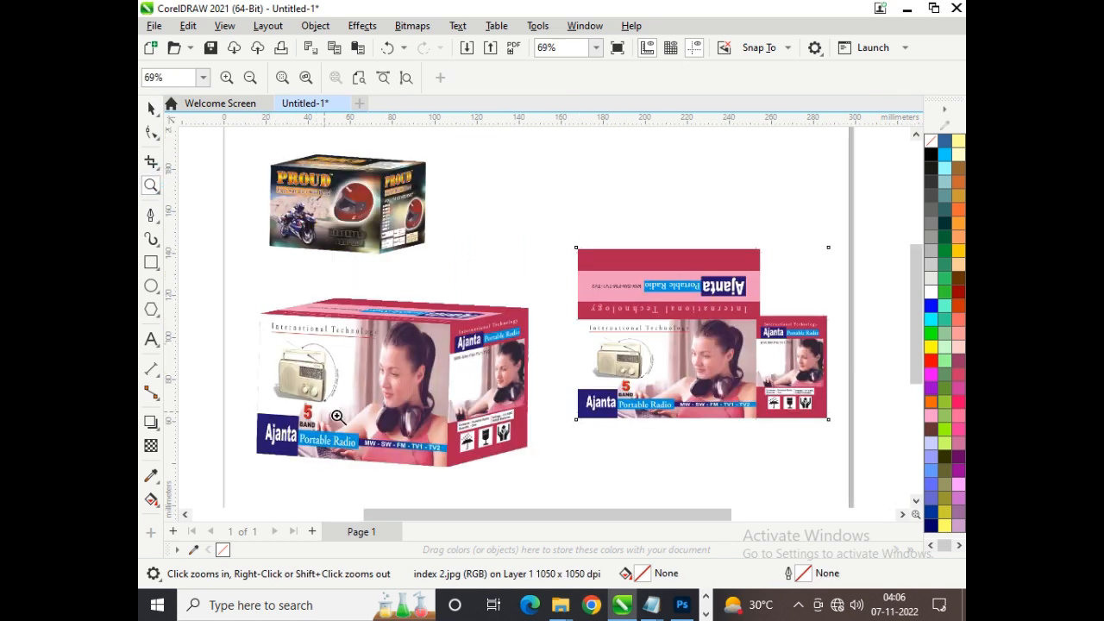
{"action": "left_click", "coordinate": [904, 10]}
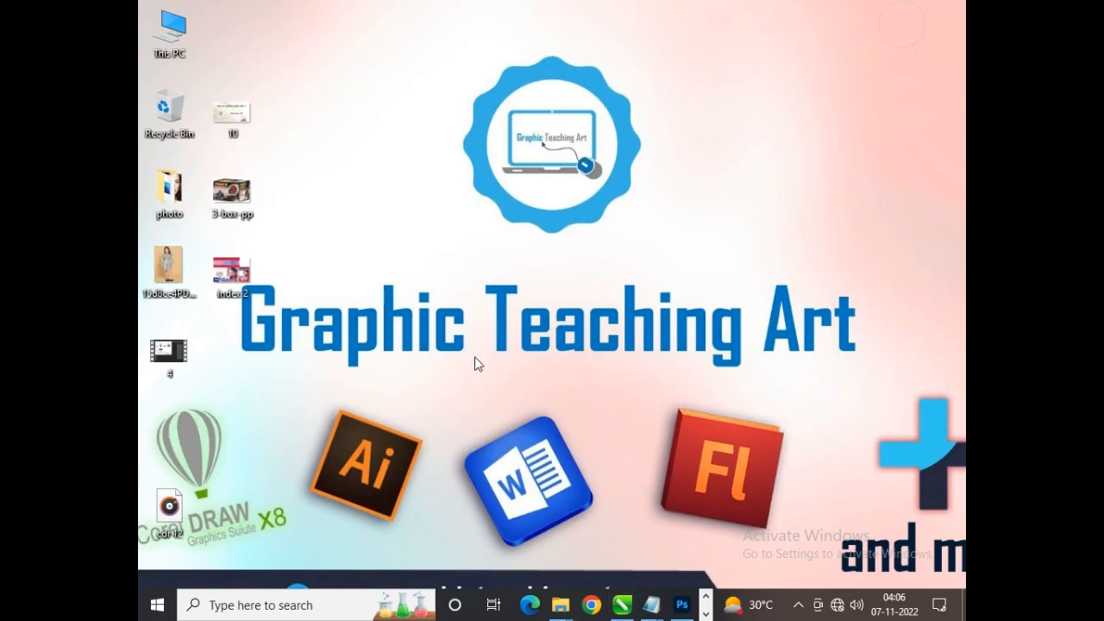